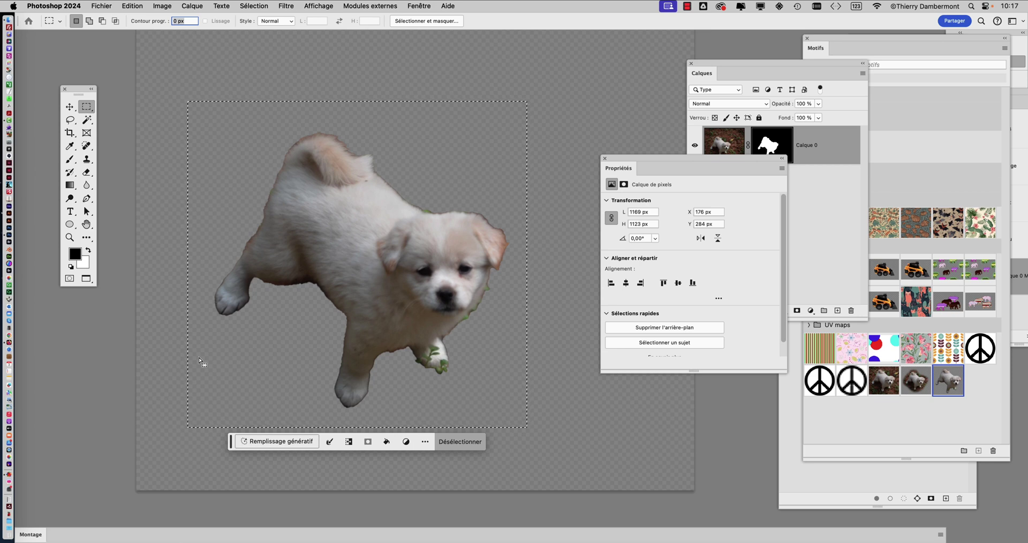
Step: Hide the contextual task bar (Barre des tâches contextuelle) from the workspace
key(shift)
scroll(408, 213, up, 5)
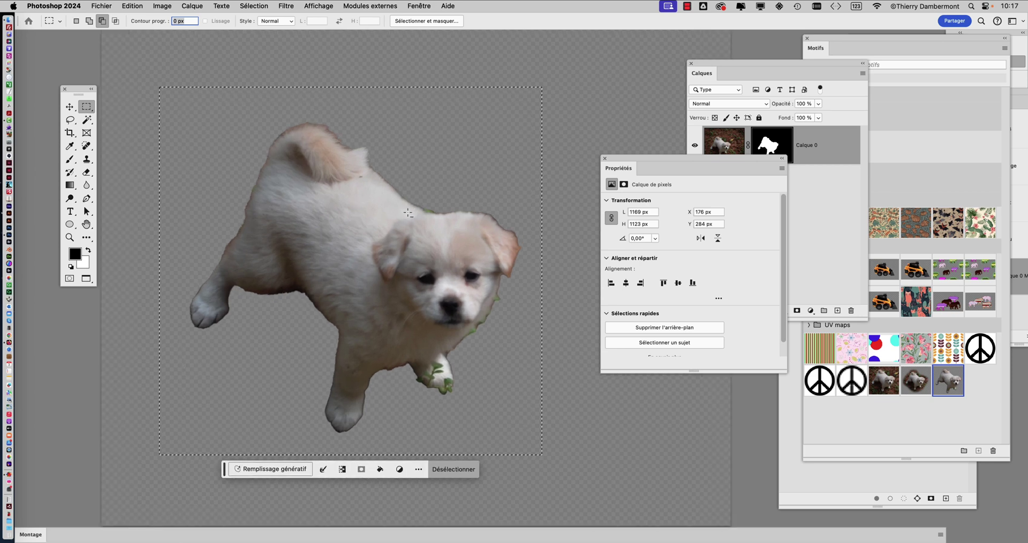
scroll(408, 215, down, 5)
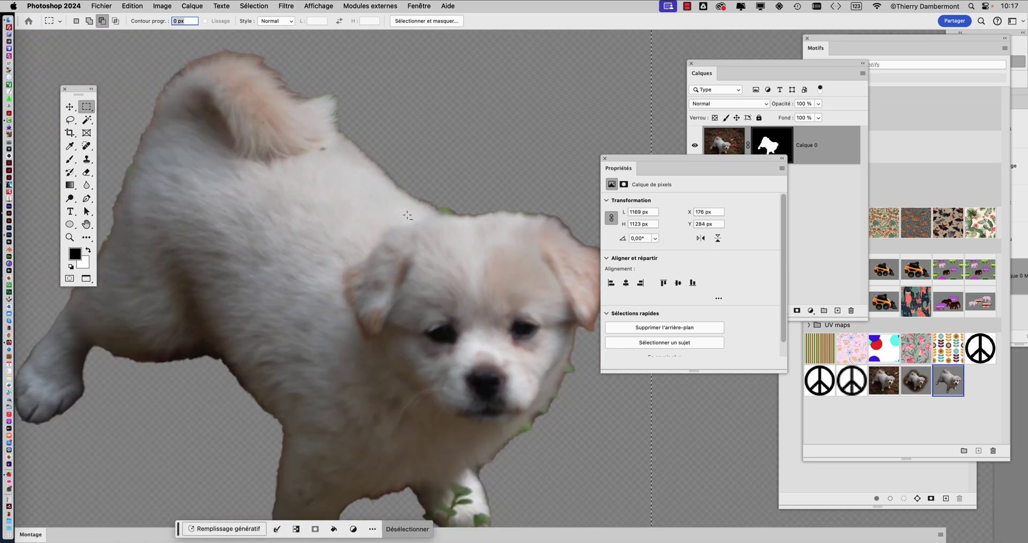
scroll(397, 271, down, 3)
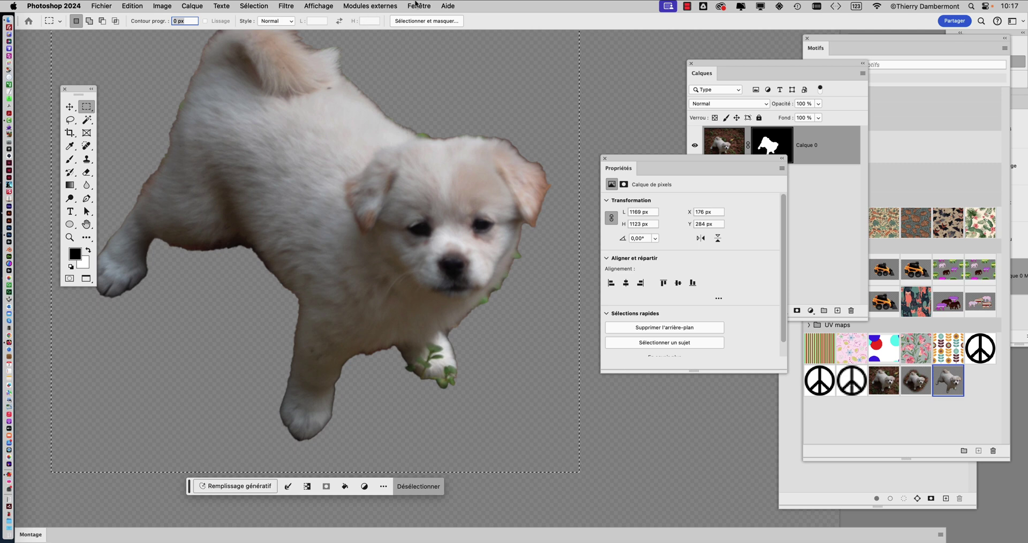
click(417, 6)
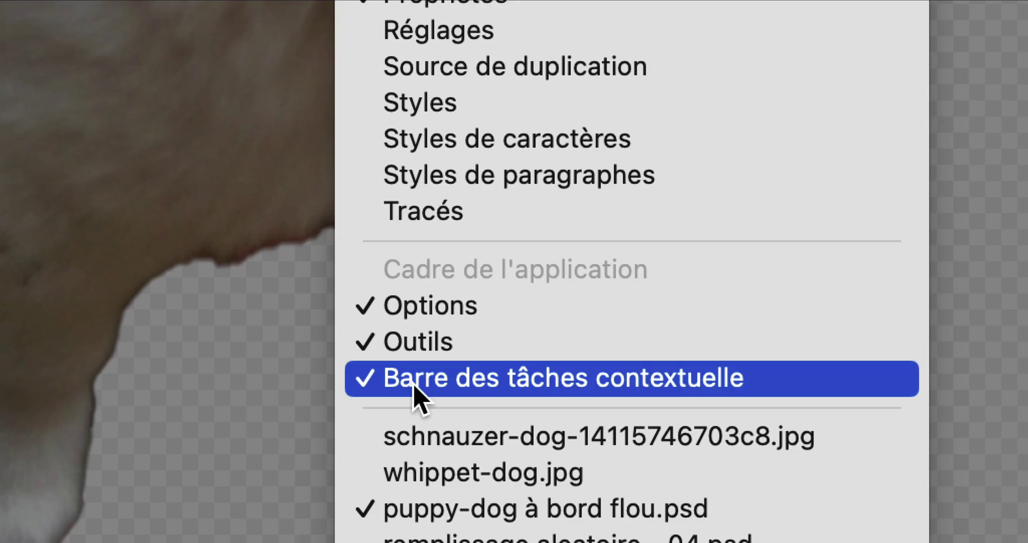
click(414, 385)
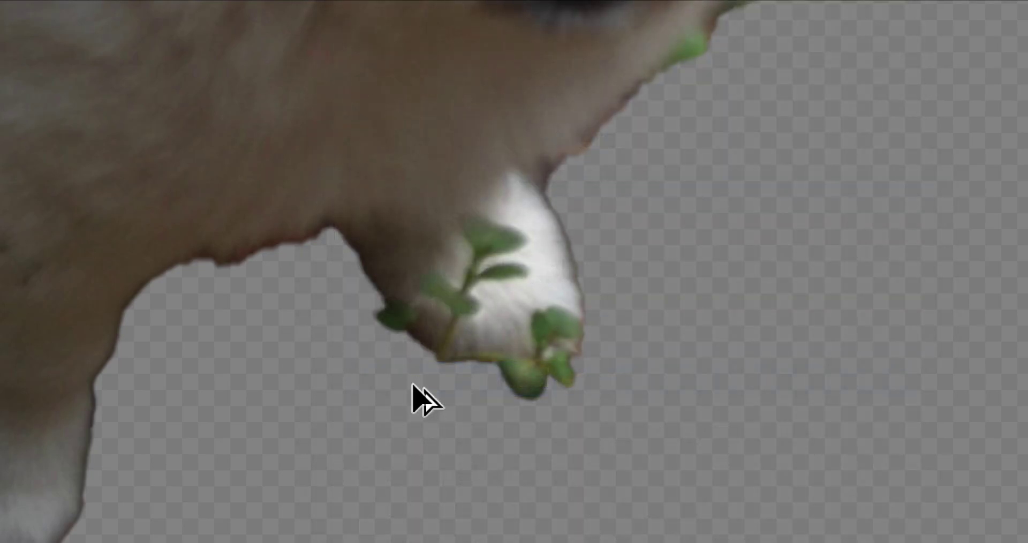
Step: Deselect the rectangular selection around the puppy
scroll(410, 291, down, 3)
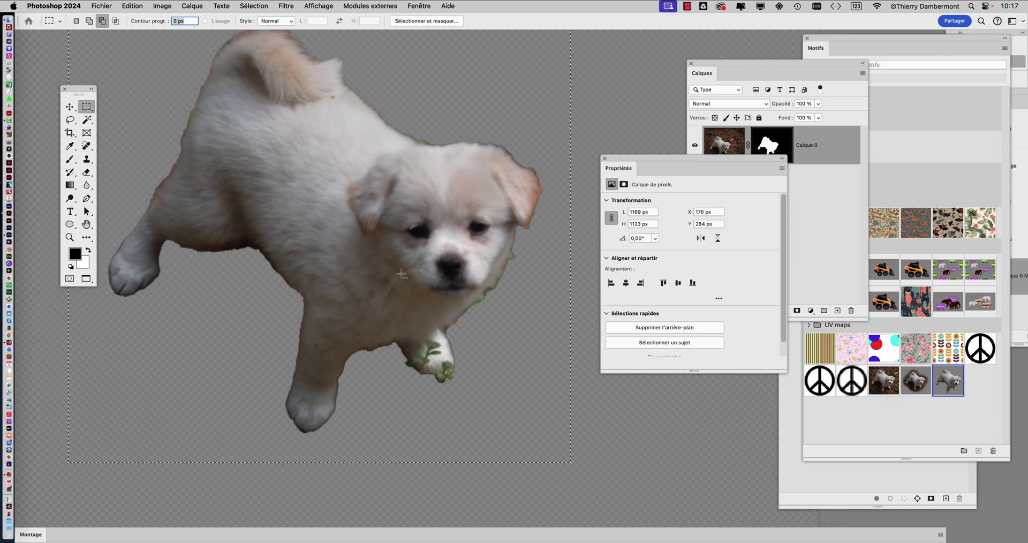
click(254, 6)
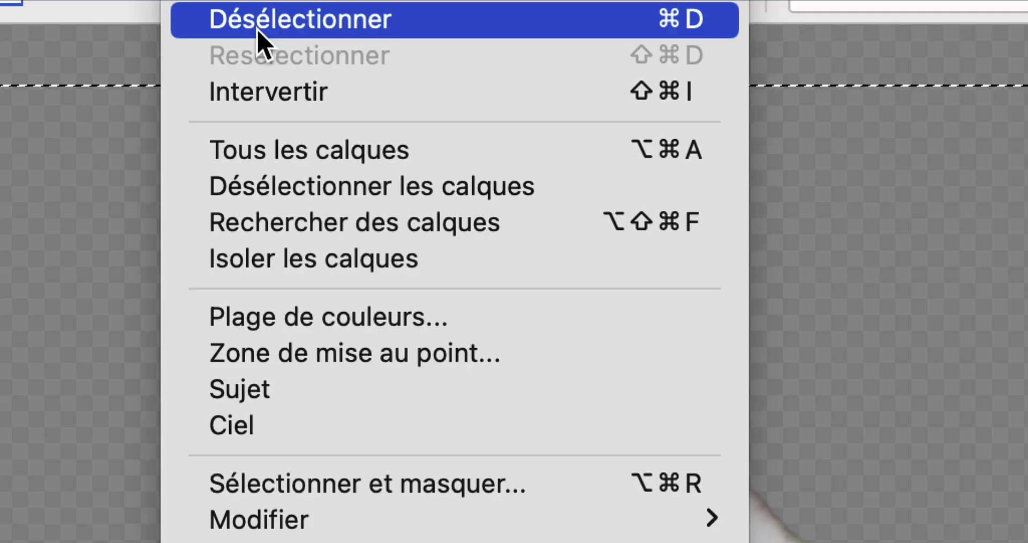
click(258, 21)
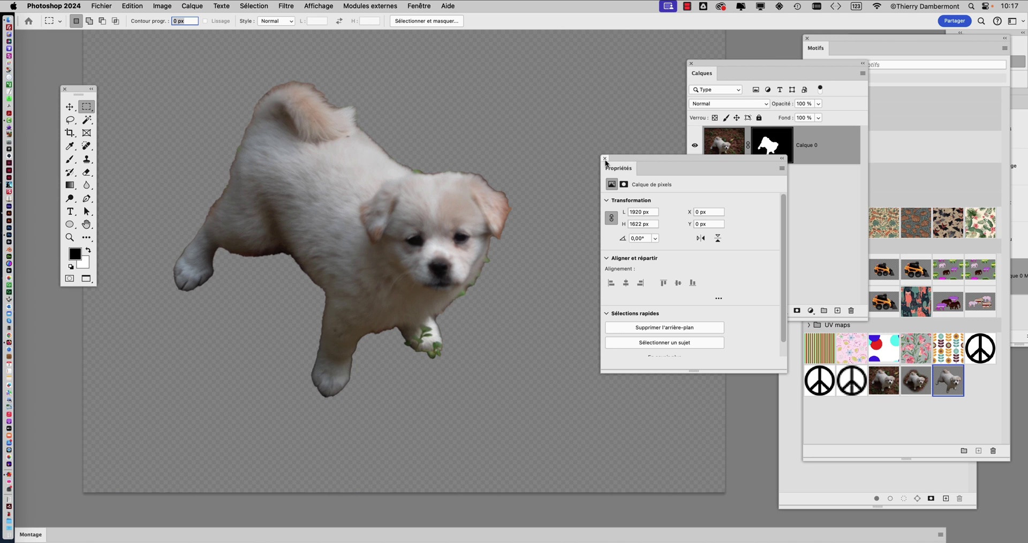
Step: Close the floating Propriétés panel and shift the toolbox slightly away from the puppy
drag(622, 160, 514, 81)
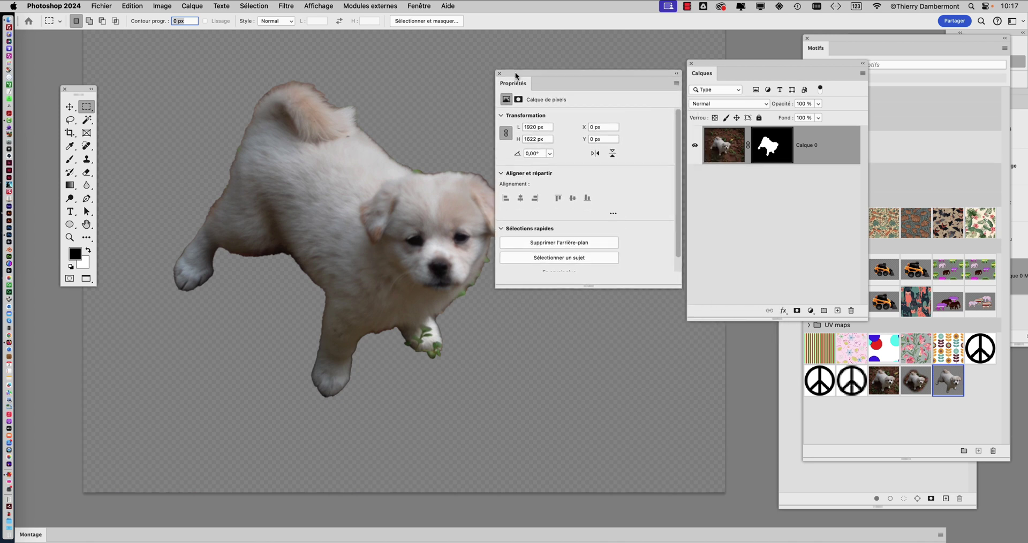
click(499, 79)
scroll(389, 196, up, 5)
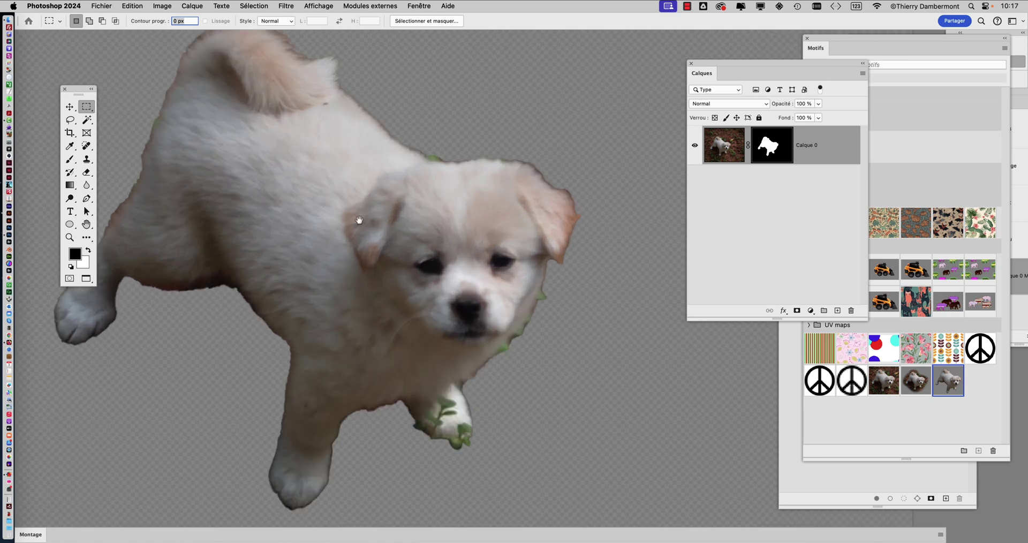
scroll(404, 237, up, 3)
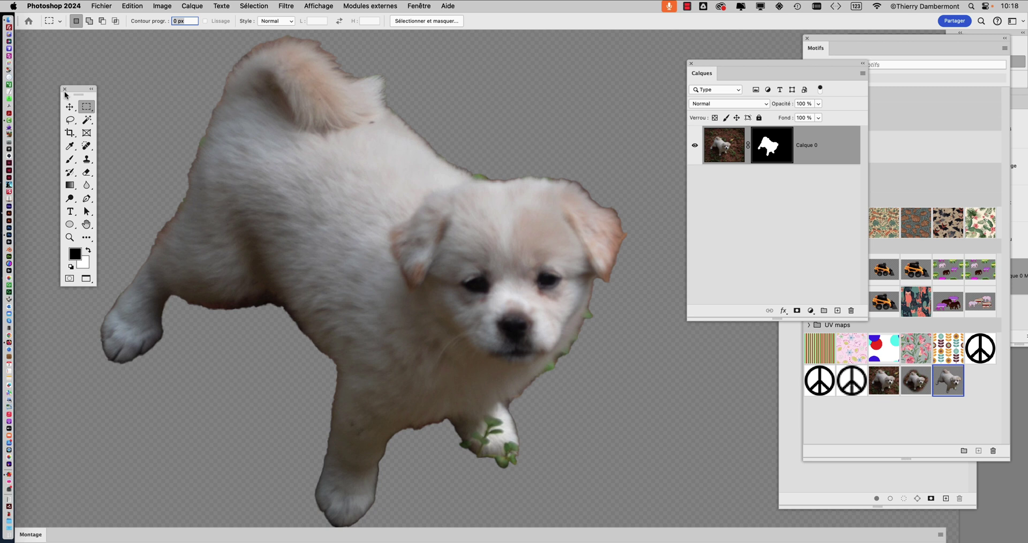
drag(76, 90, 69, 75)
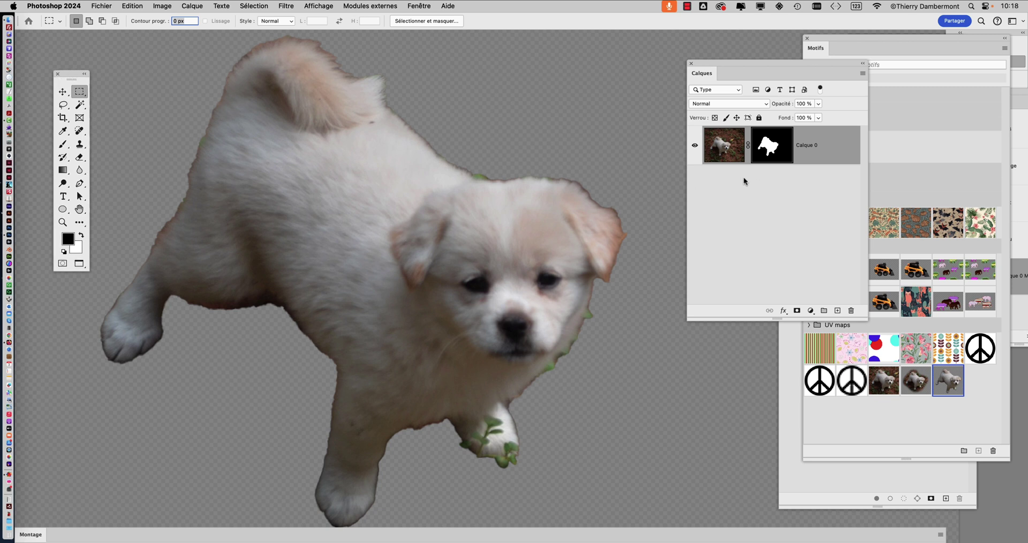
scroll(580, 209, down, 1)
scroll(580, 208, down, 3)
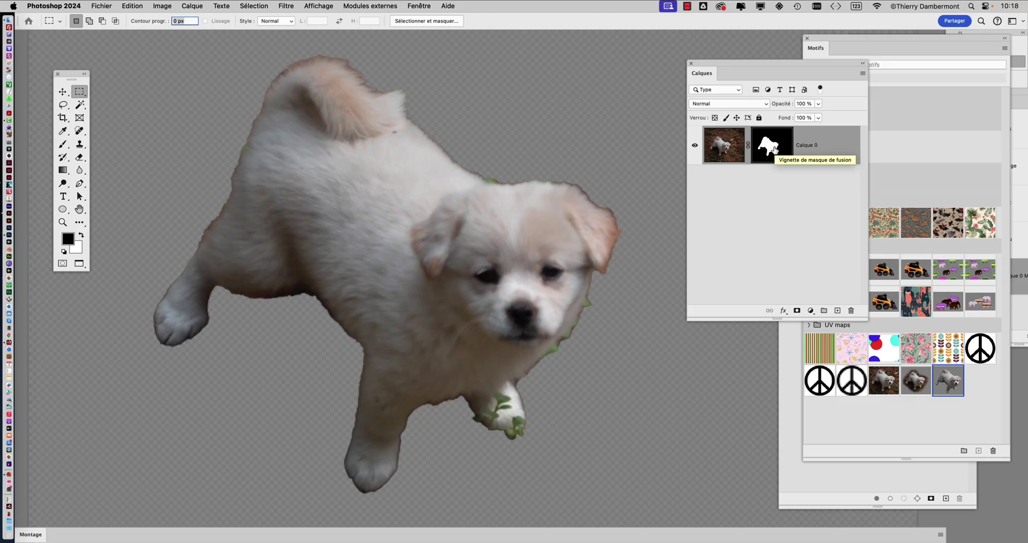
double_click(775, 150)
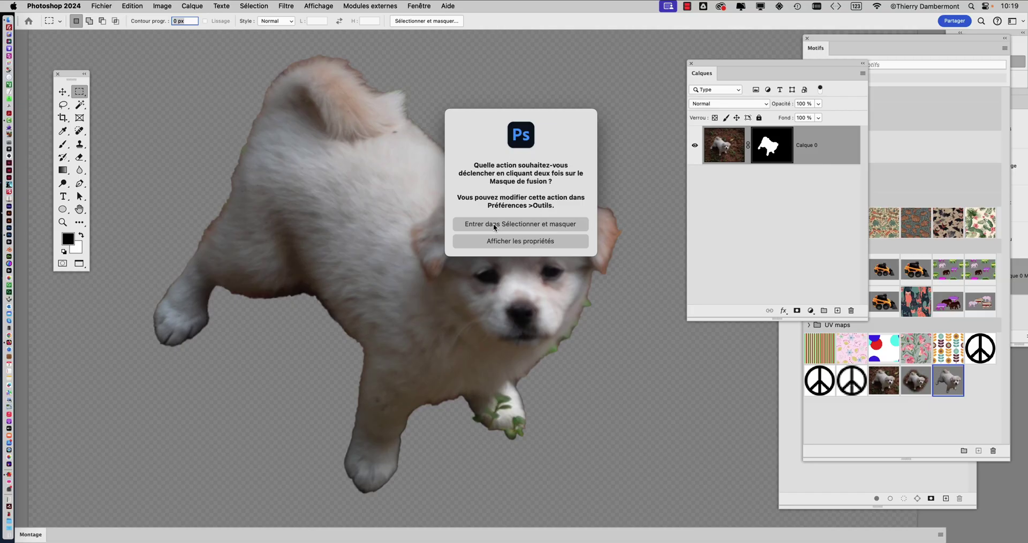
click(494, 225)
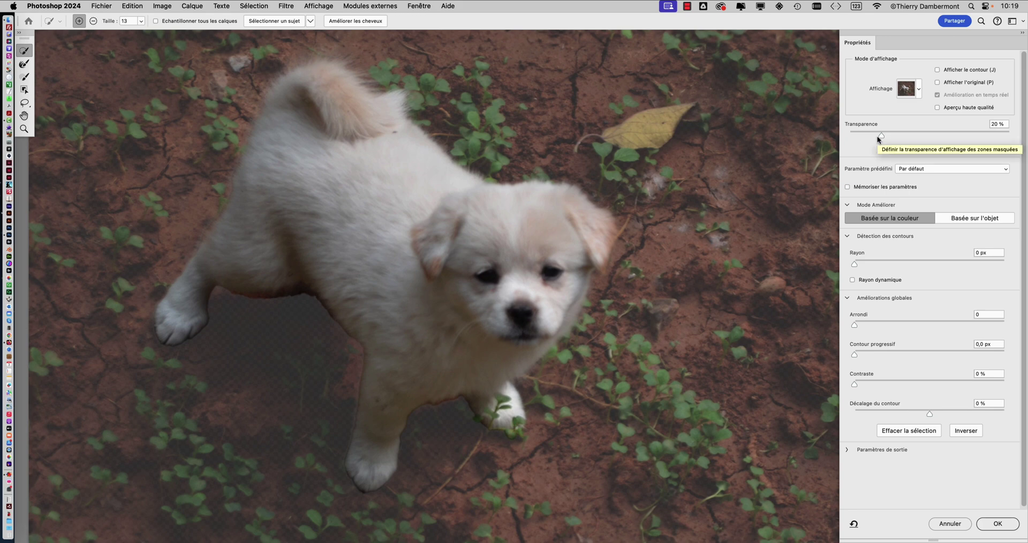
click(948, 523)
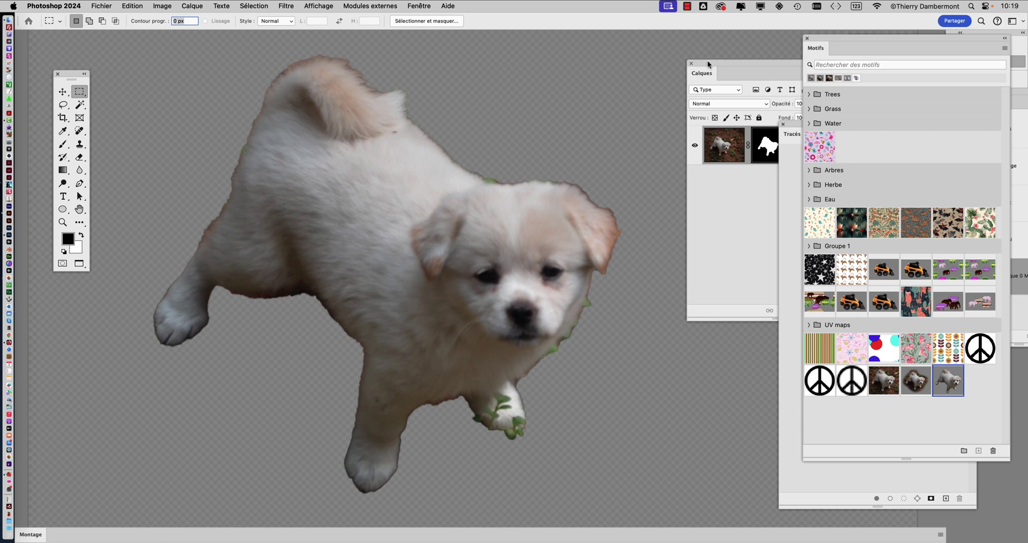
Step: Hide the floating panels while keeping the toolbox, and show only the Calques panel again
key(shift+Tab)
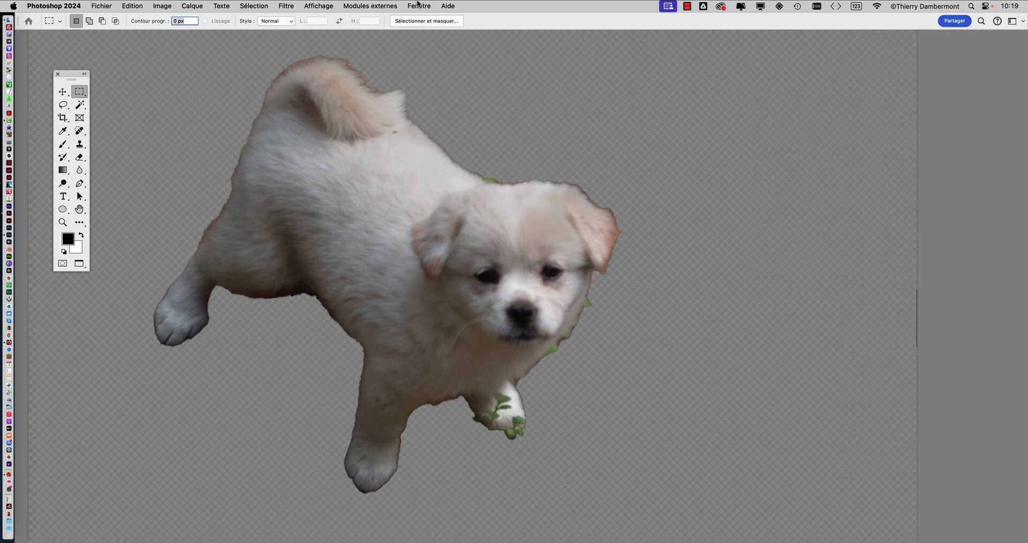
click(419, 6)
click(509, 79)
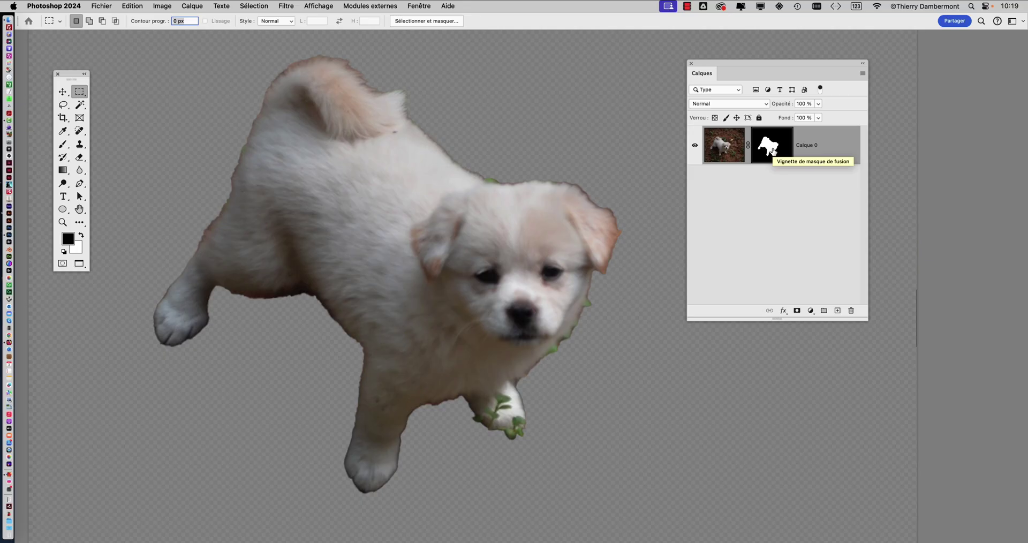
Step: Enter Sélectionner et masquer for the layer mask of Calque 0 and set the view transparency to 100 %
click(245, 6)
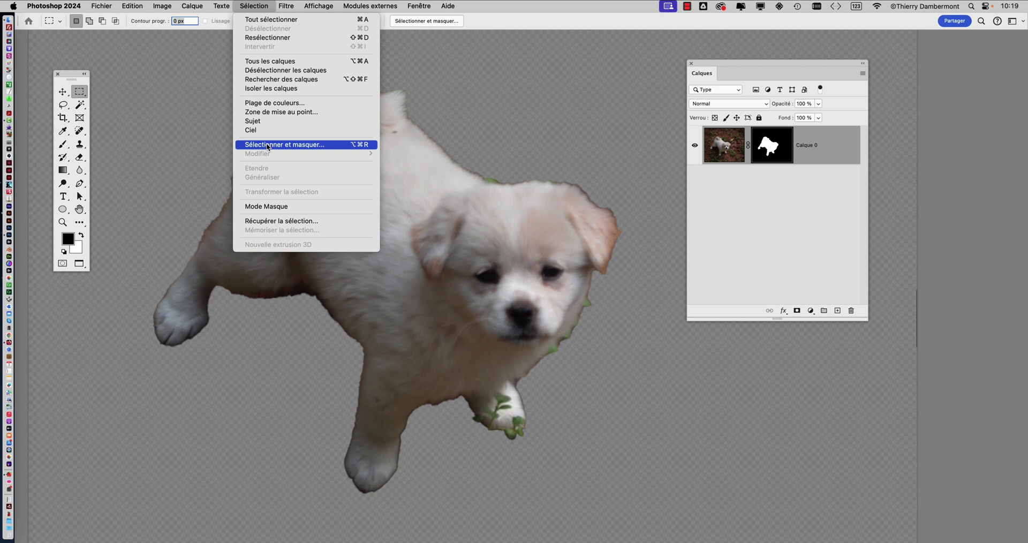
click(269, 145)
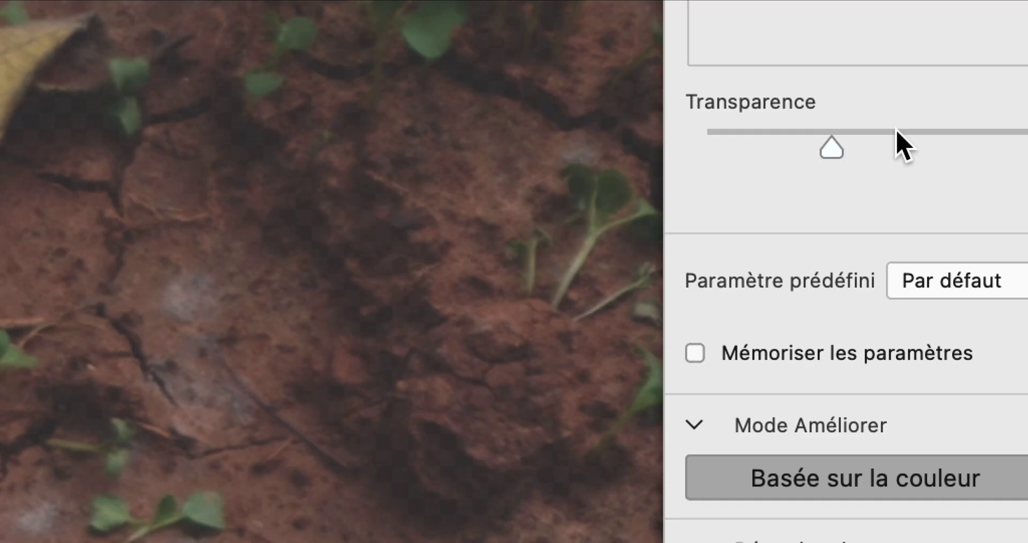
drag(896, 133, 1027, 142)
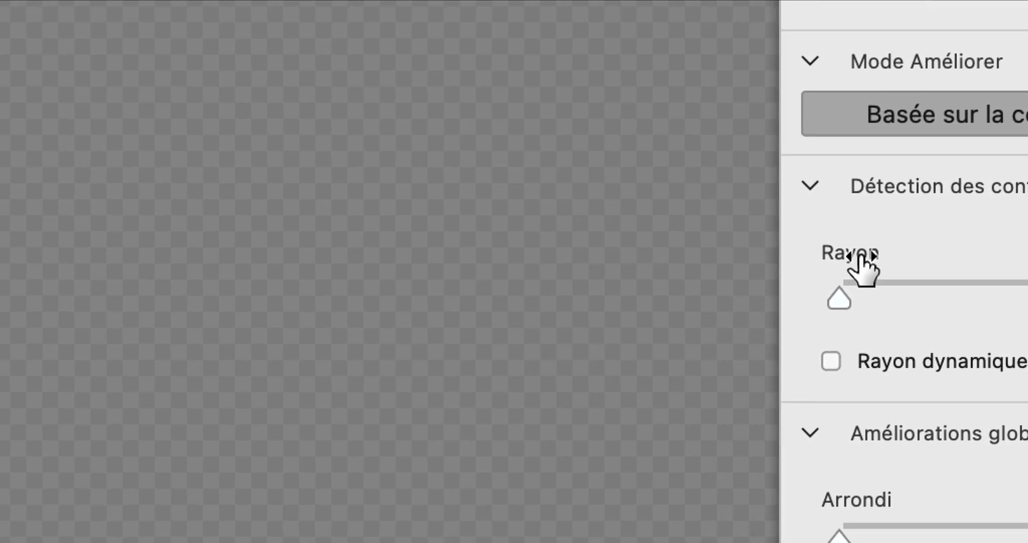
Step: Set the edge detection radius (Rayon) of the puppy's mask to 23 px
click(816, 171)
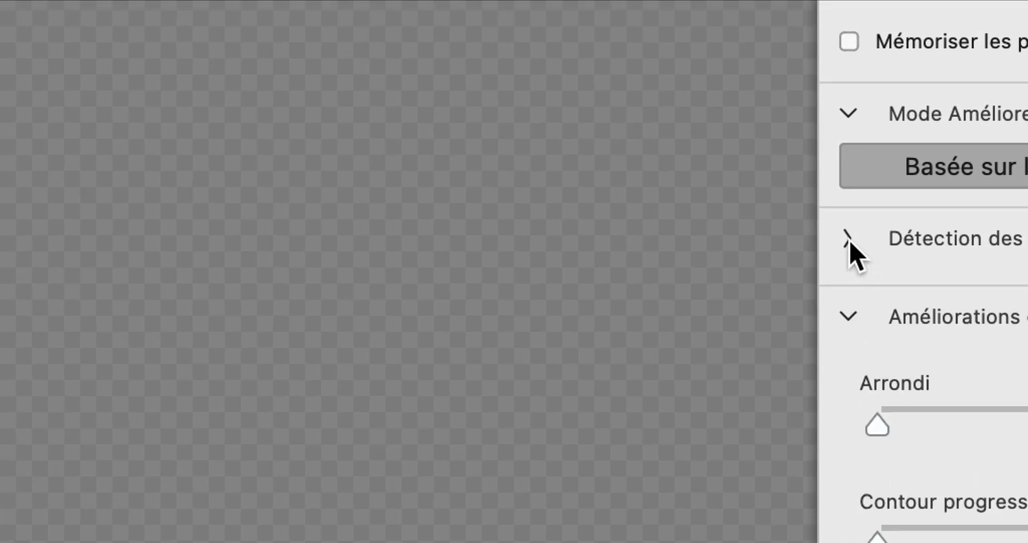
click(650, 228)
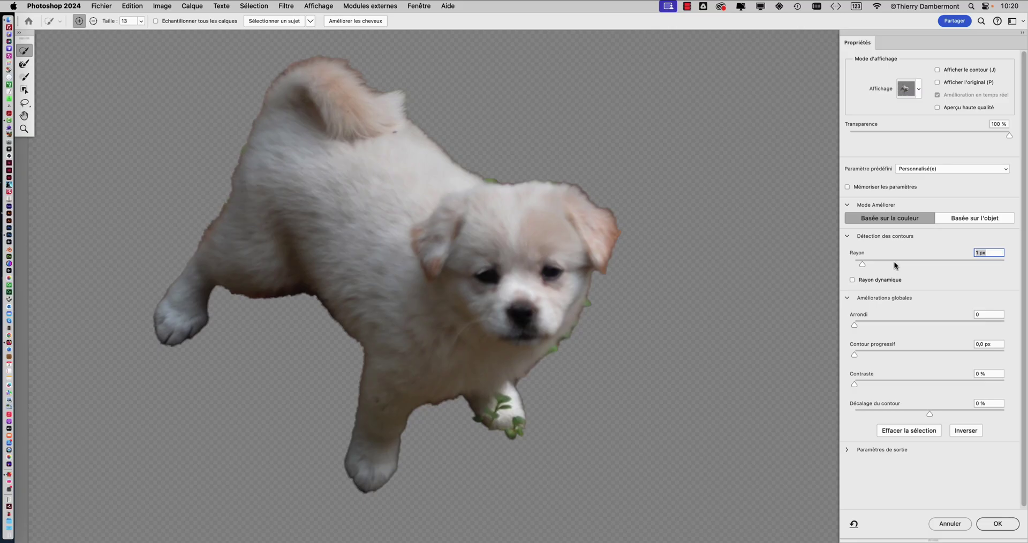
drag(806, 257, 929, 261)
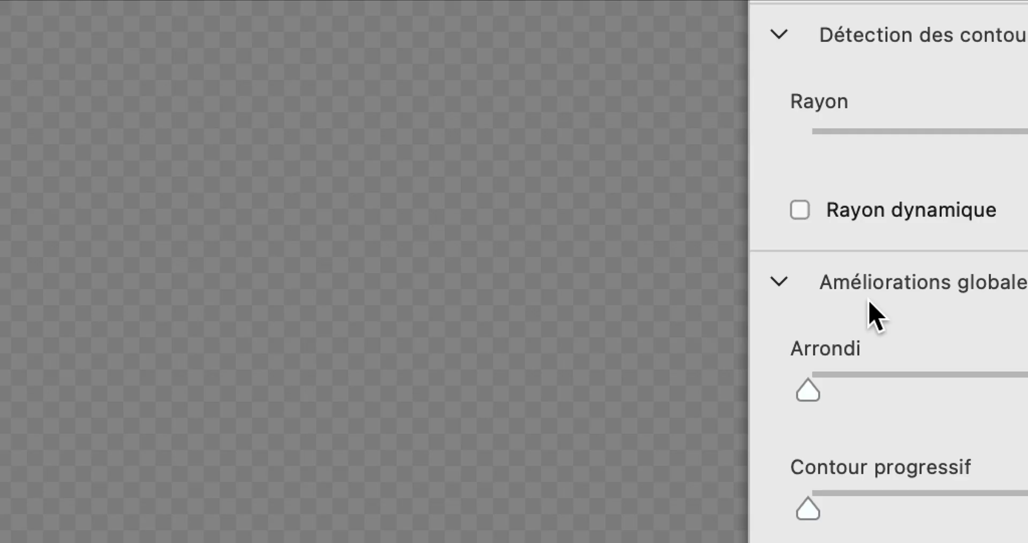
Step: Try an edge shift (Décalage du contour) of +75 %, and set it to -73 % to contract the mask
click(825, 286)
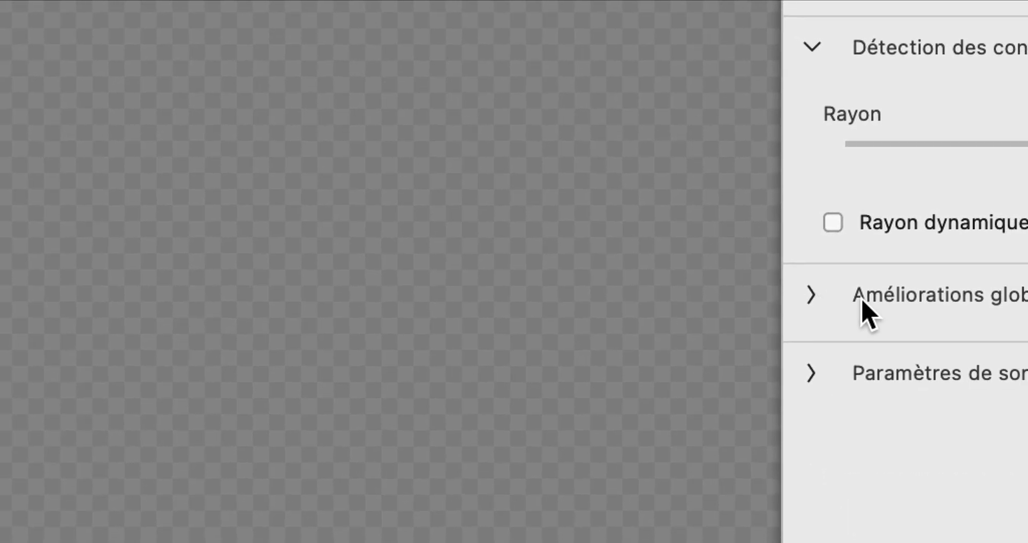
click(814, 297)
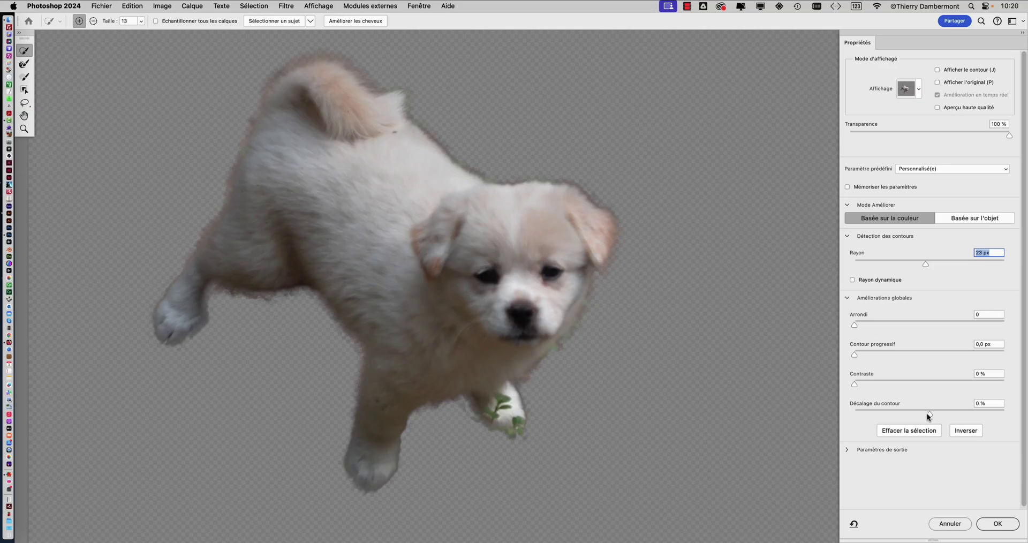
drag(928, 414, 977, 415)
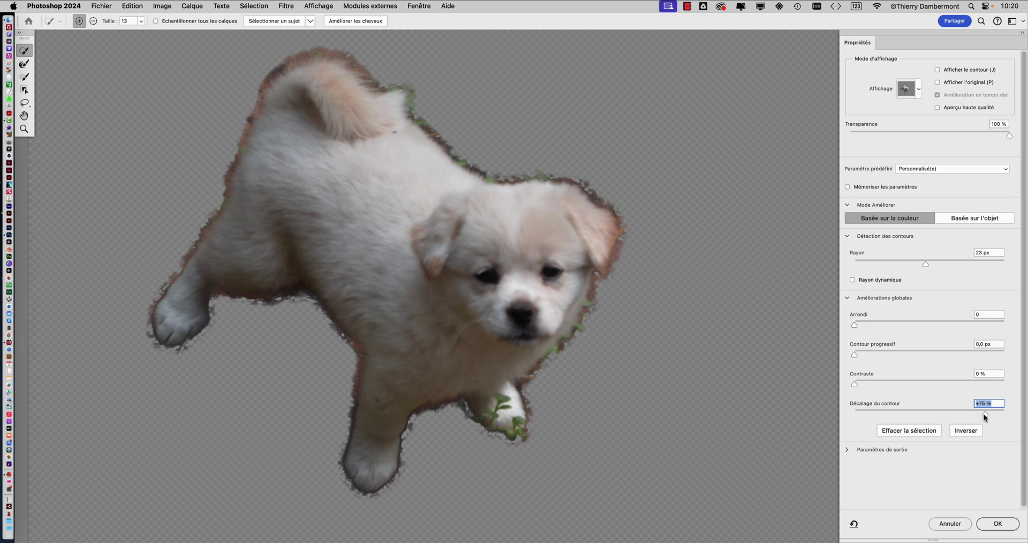
drag(983, 413, 879, 414)
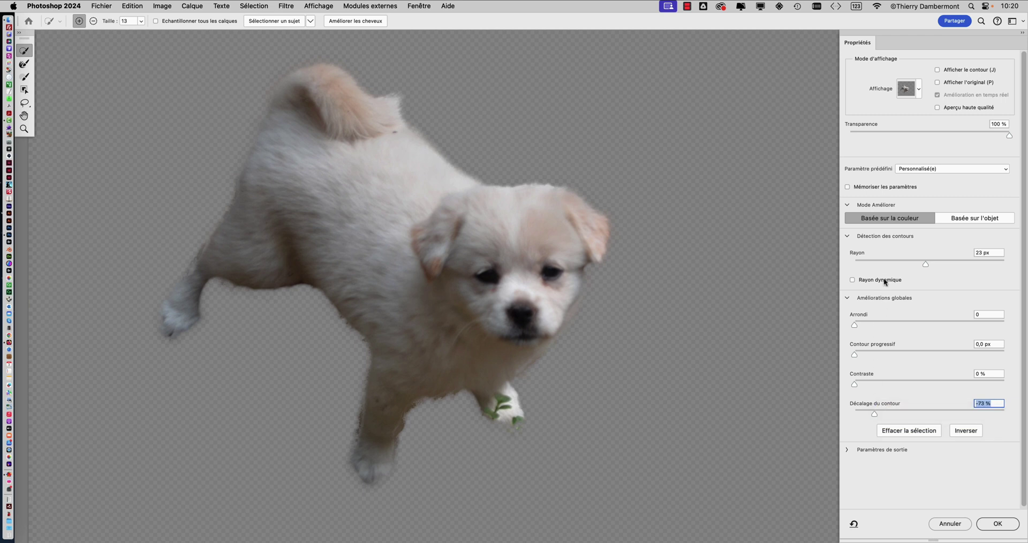
Step: Compare the mask edge with Rayon dynamique on and off, trying a radius of 72 px
click(853, 280)
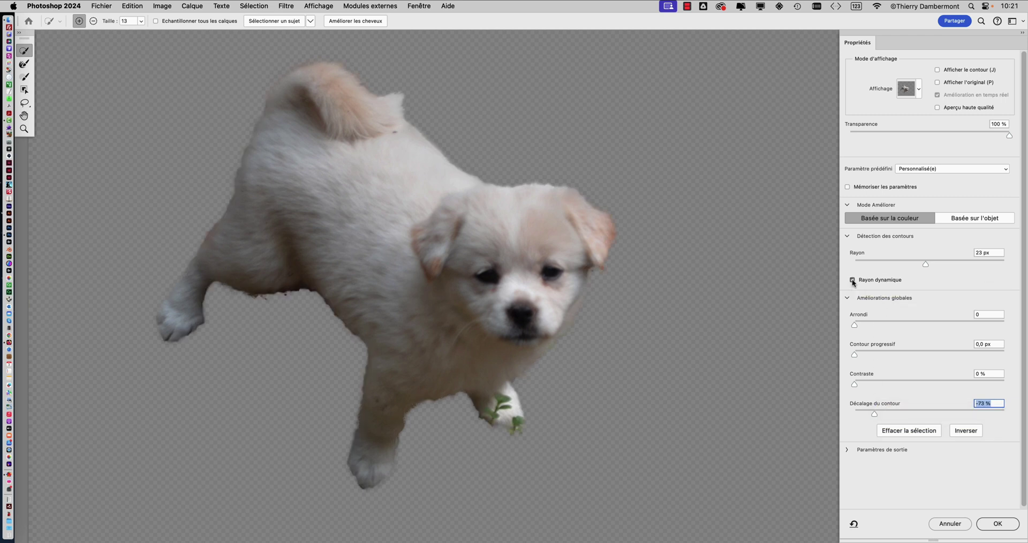
click(853, 281)
click(853, 280)
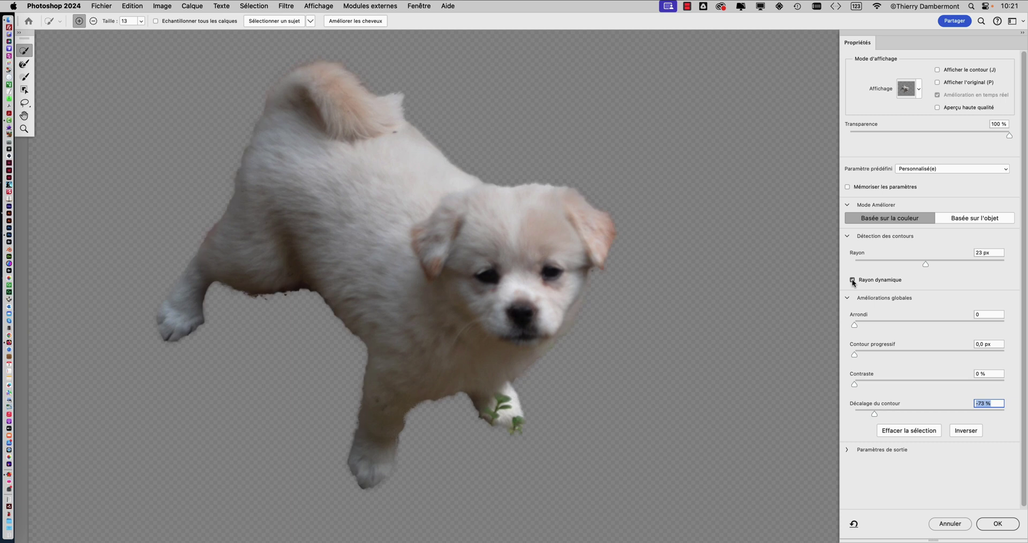
click(952, 263)
drag(968, 263, 966, 263)
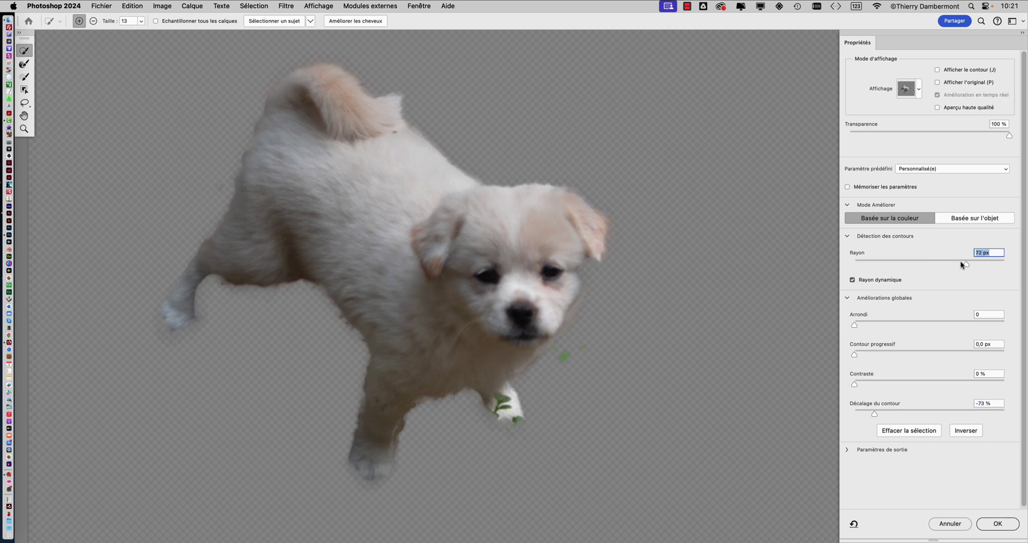
click(853, 280)
Step: Set the edge detection radius to 16 px and apply the refinement to the mask
click(924, 263)
mouse_move(923, 263)
mouse_down()
mouse_move(910, 264)
mouse_move(920, 264)
mouse_up()
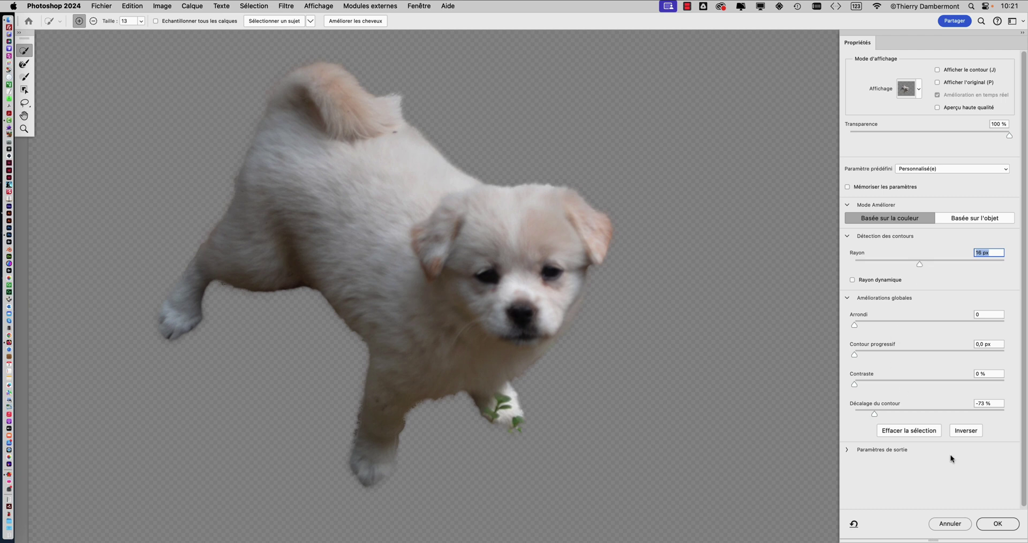
click(998, 523)
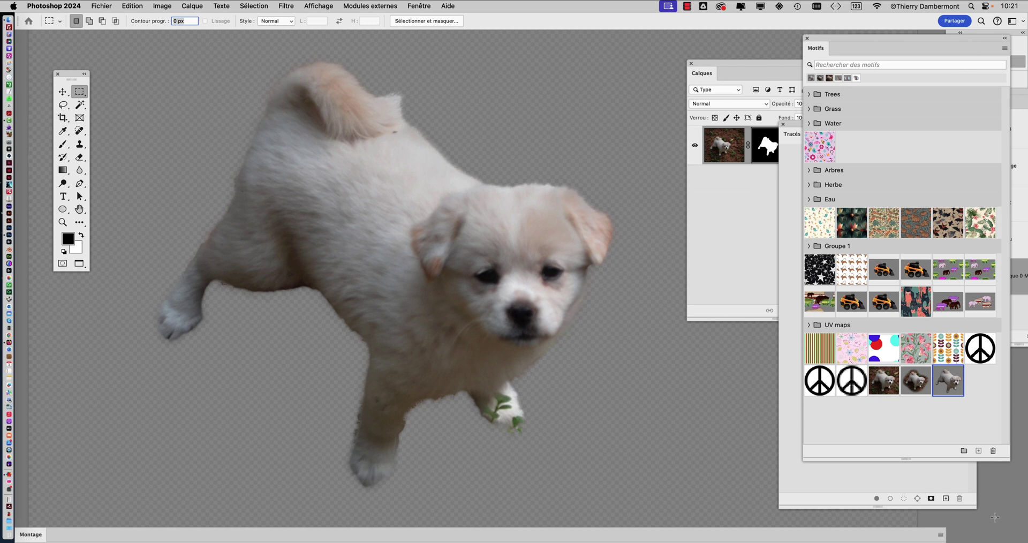
Step: Move the Calques panel clear of the Motifs panel and display the layer mask of Calque 0 on its own
drag(716, 66, 650, 73)
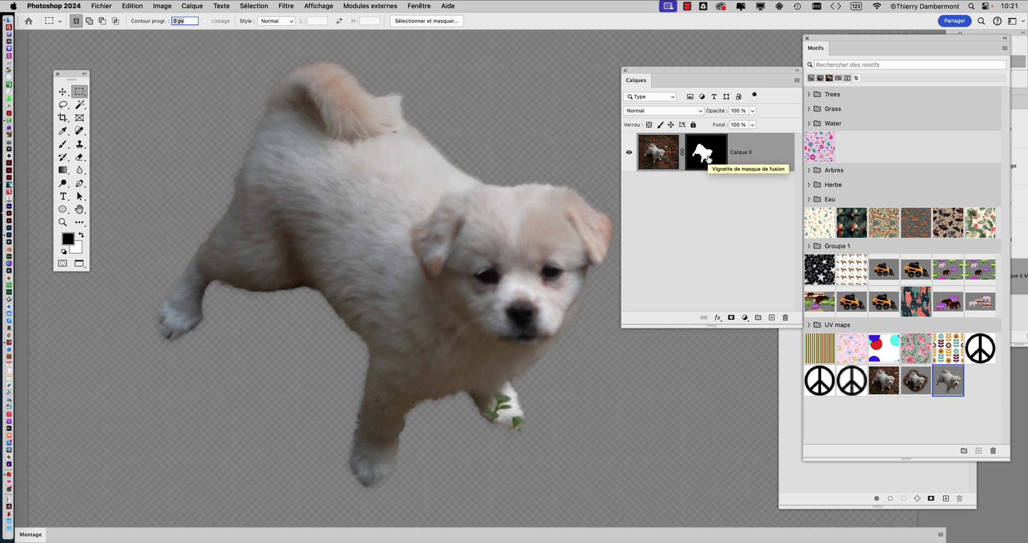
alt+click(709, 159)
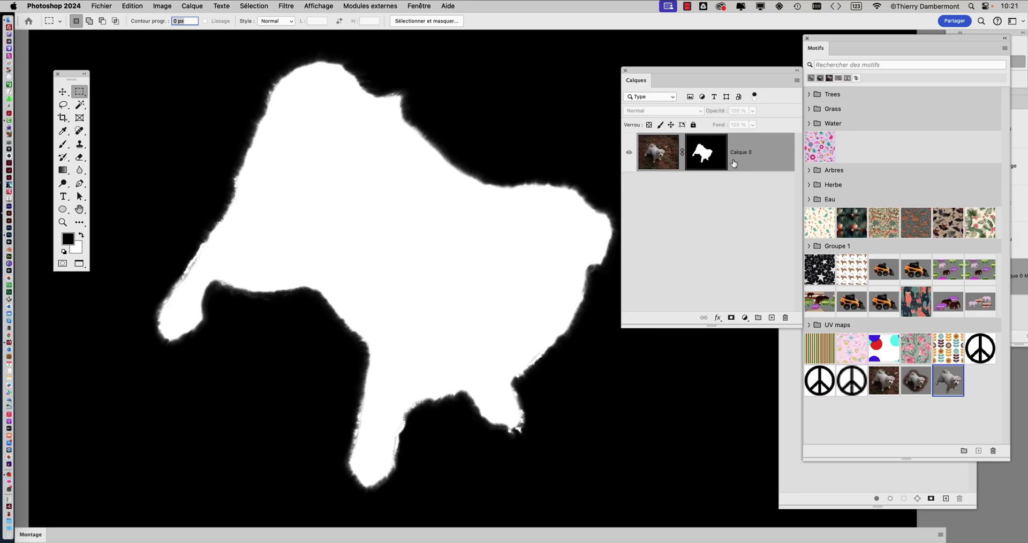
Step: Leave the mask-only view of Calque 0 and show the masked puppy again
alt+click(706, 154)
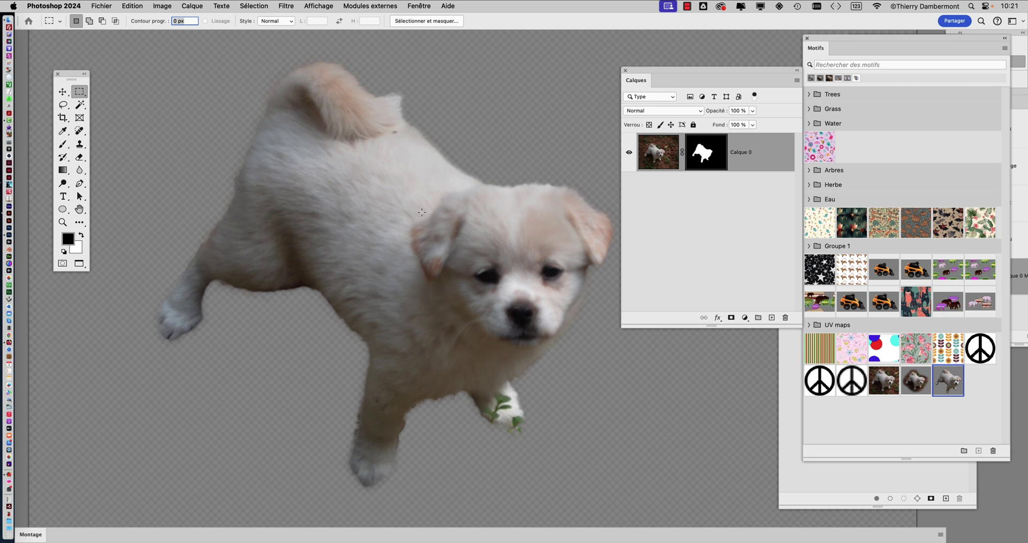
scroll(484, 348, down, 2)
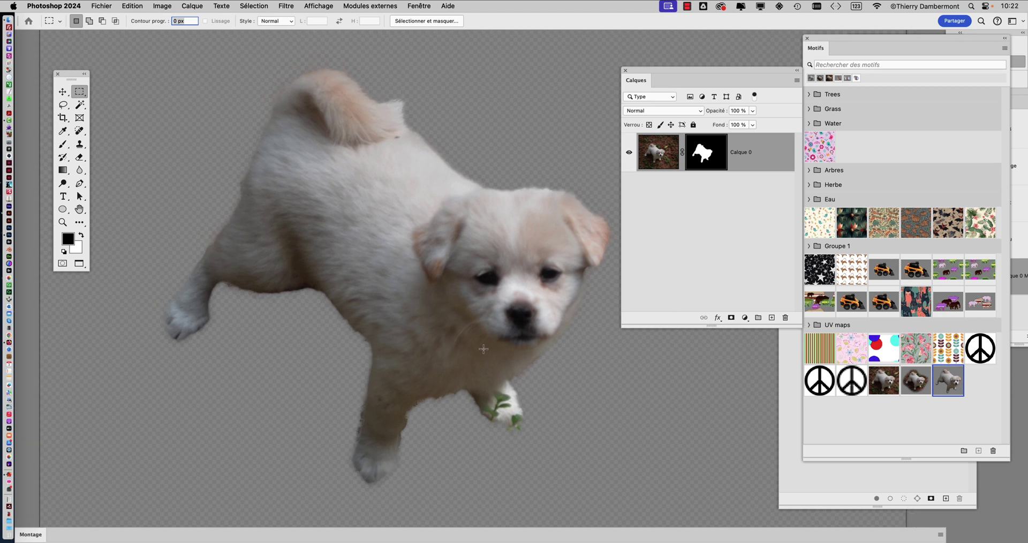
scroll(484, 349, right, 3)
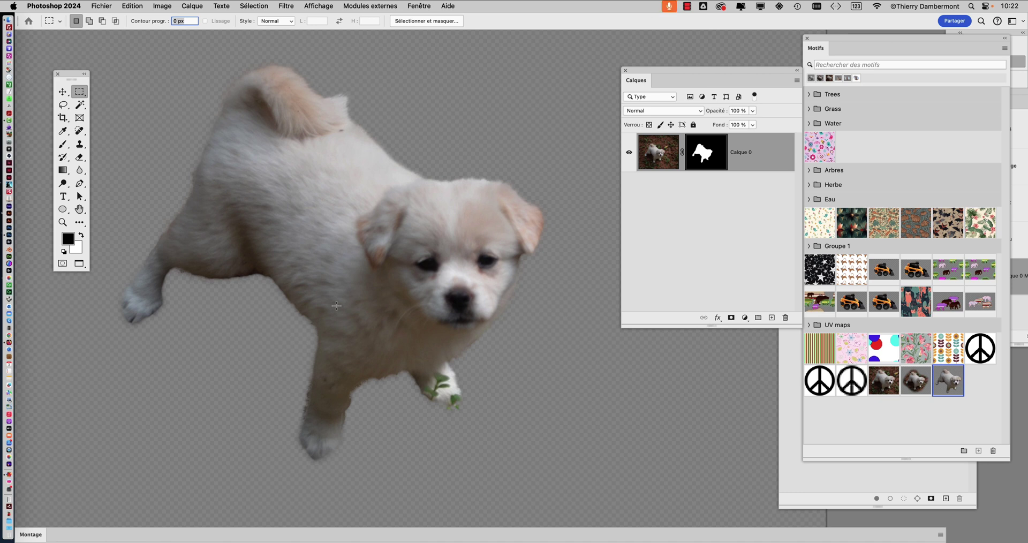
Step: Add a Teinte/Saturation adjustment layer above Calque 0 and move its Propriétés panel clear of the puppy's head
drag(657, 70, 626, 63)
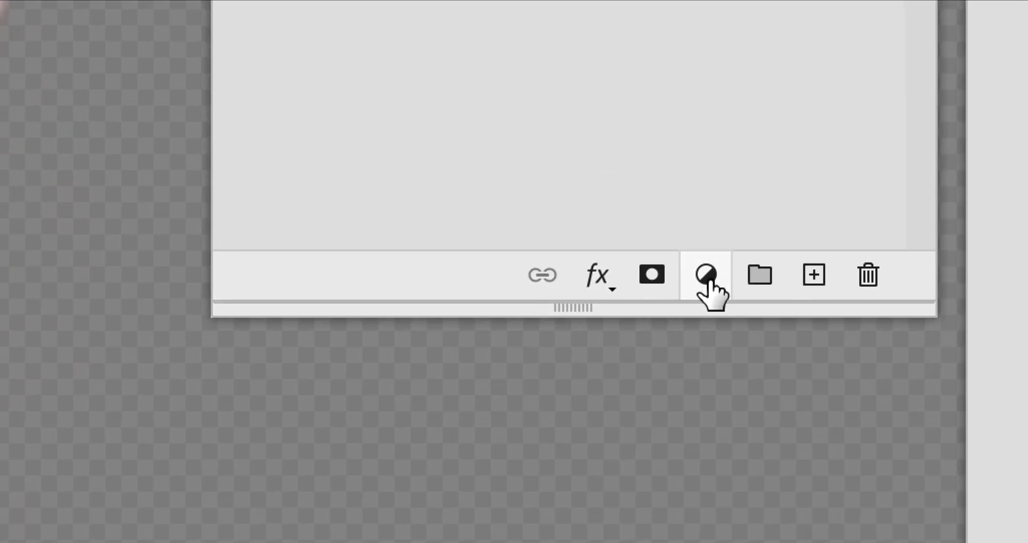
click(706, 277)
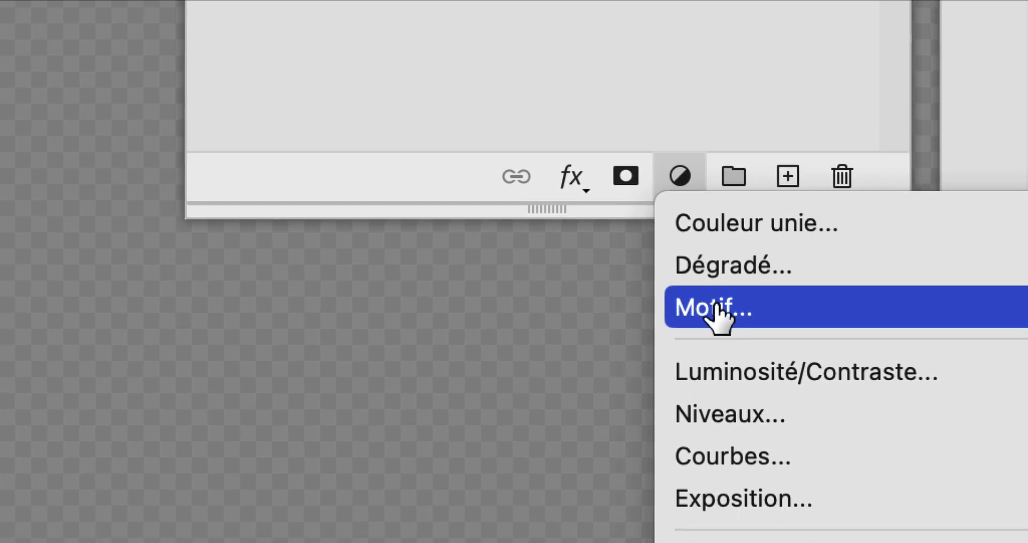
click(725, 380)
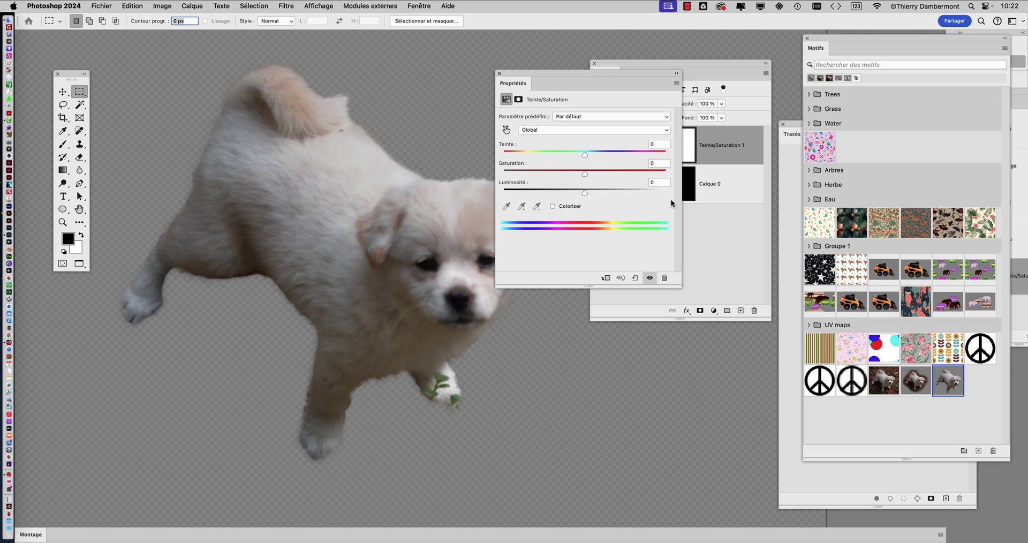
drag(582, 121, 612, 234)
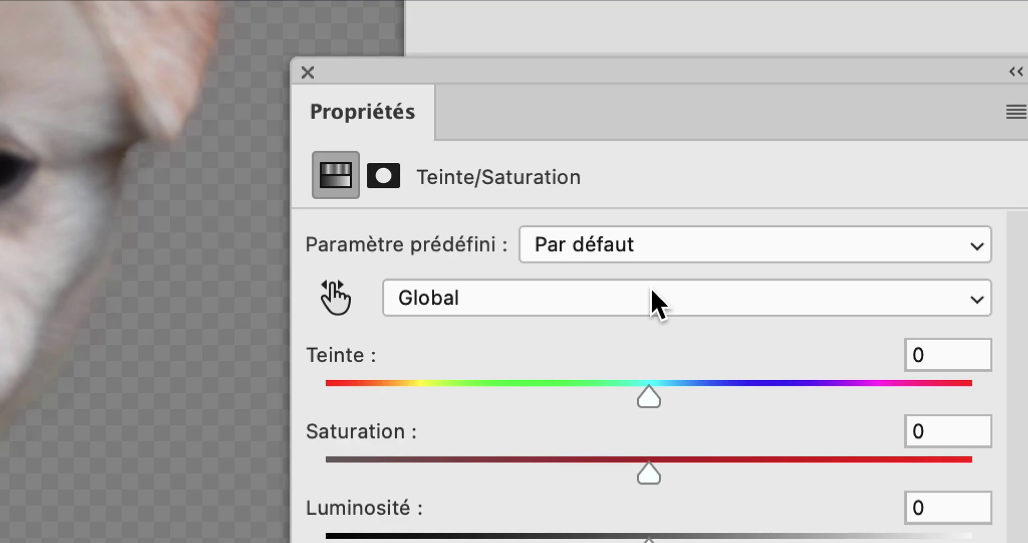
Step: Limit the Teinte/Saturation adjustment to Verts and set Teinte to -124
click(658, 303)
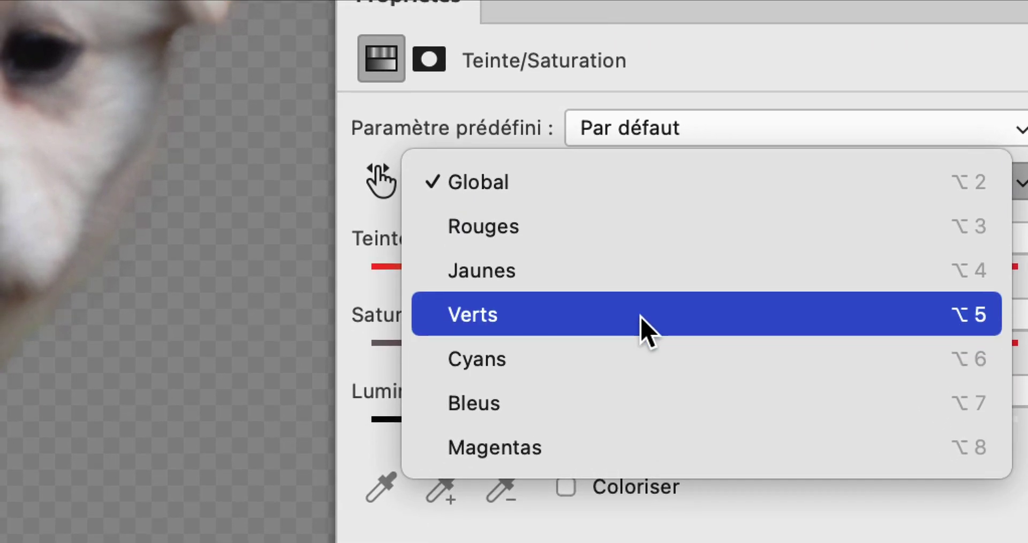
click(642, 327)
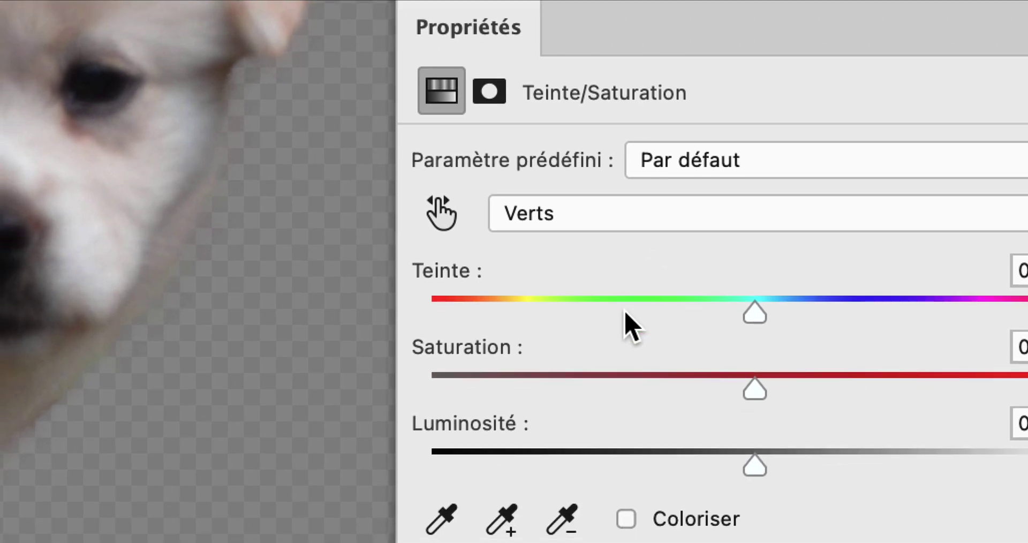
click(587, 375)
drag(621, 309, 588, 317)
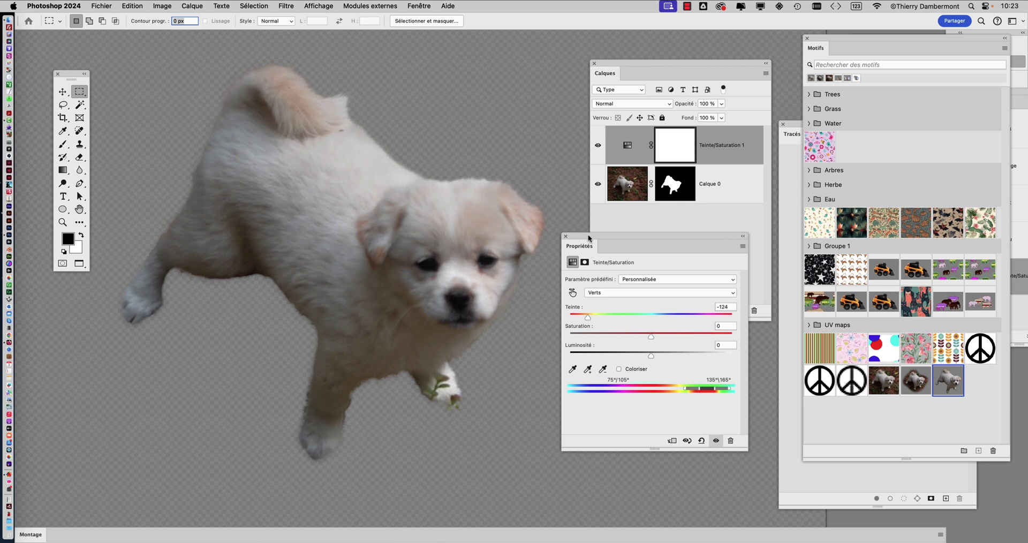
Step: Widen the Propriétés panel and shift the affected green range towards yellow, to 61°/94° and 124°\154°
drag(590, 238, 157, 61)
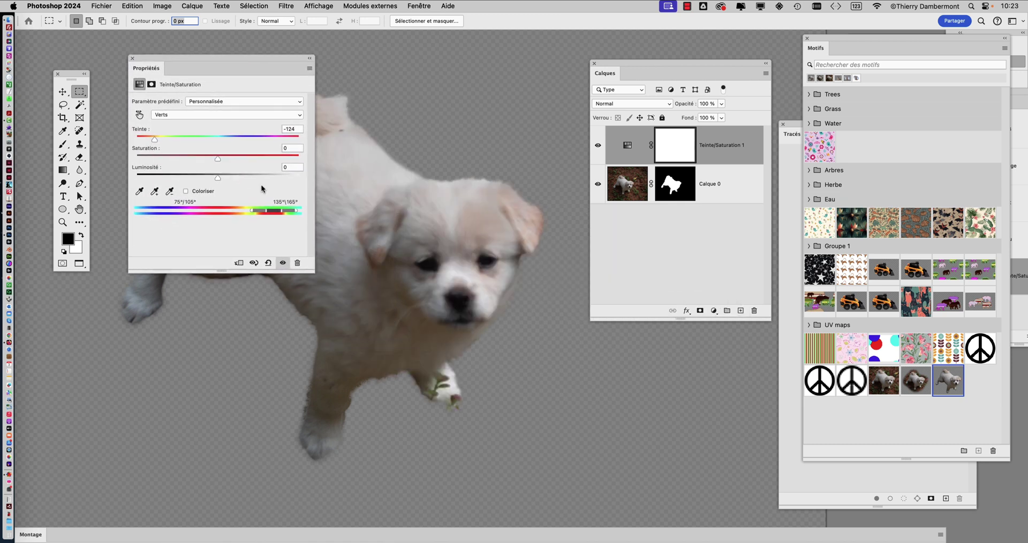
drag(313, 272, 836, 280)
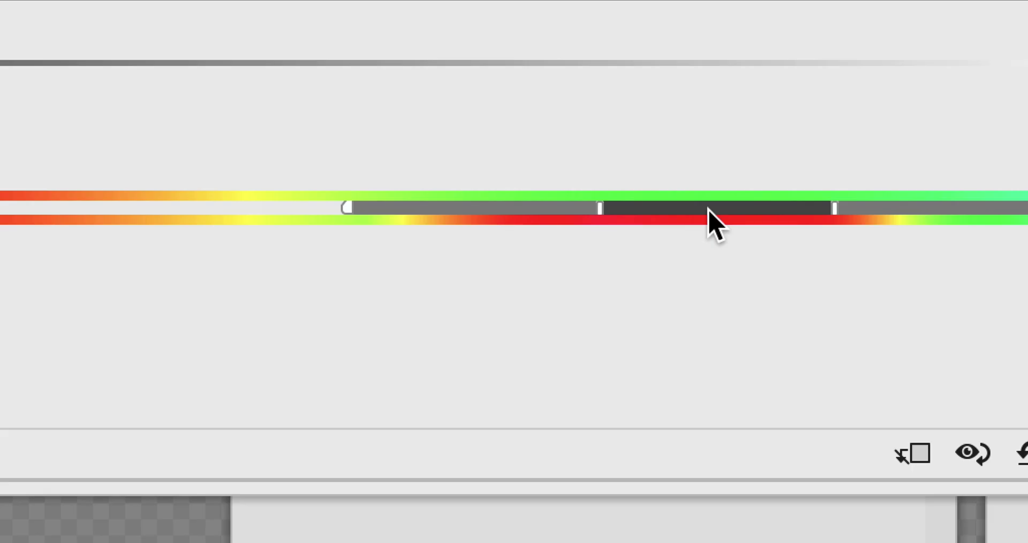
drag(708, 209, 692, 208)
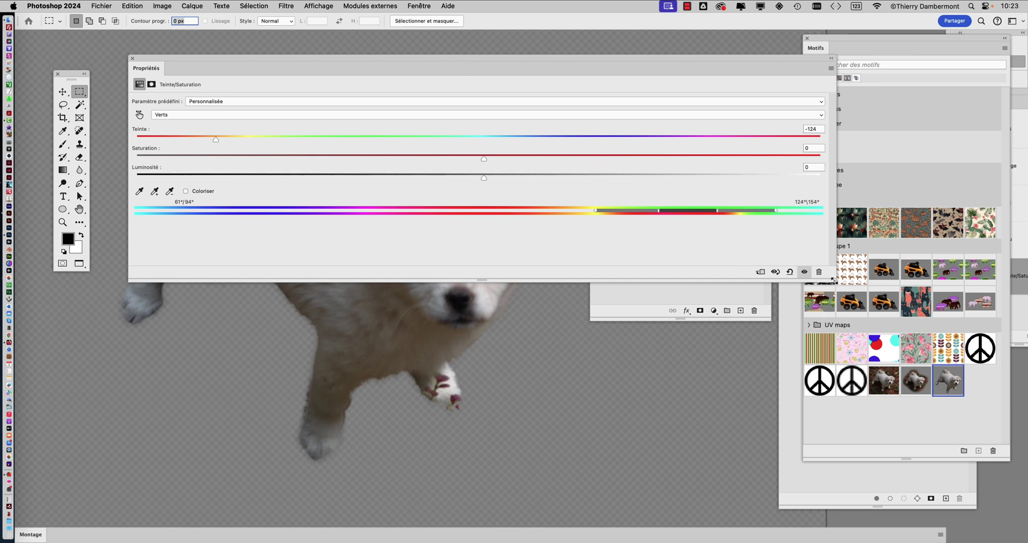
Step: Place the widened Propriétés panel so the puppy stays uncovered, and fine-tune the affected range to 61°/92° and 124°\156°
drag(838, 283, 822, 254)
drag(619, 59, 505, 328)
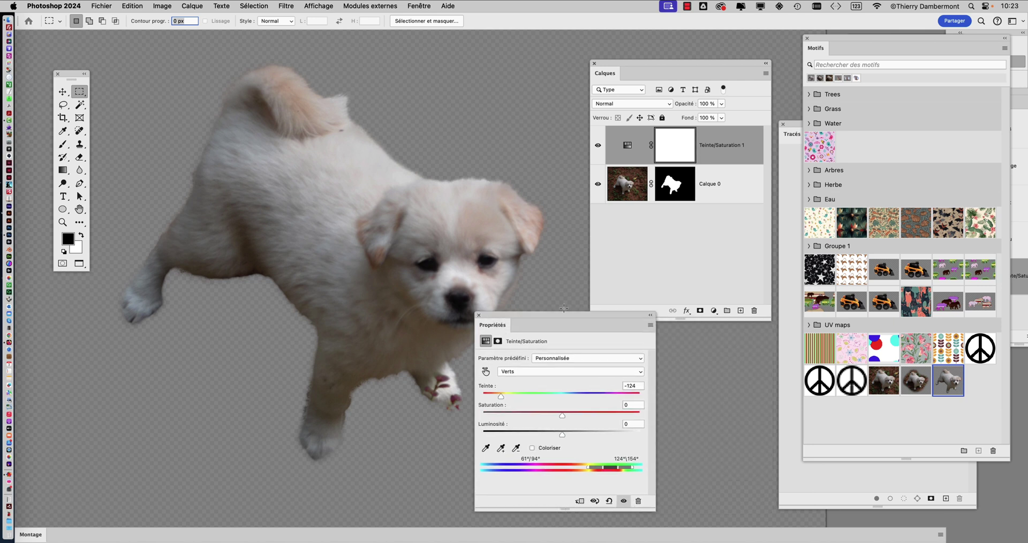
drag(657, 512, 1024, 511)
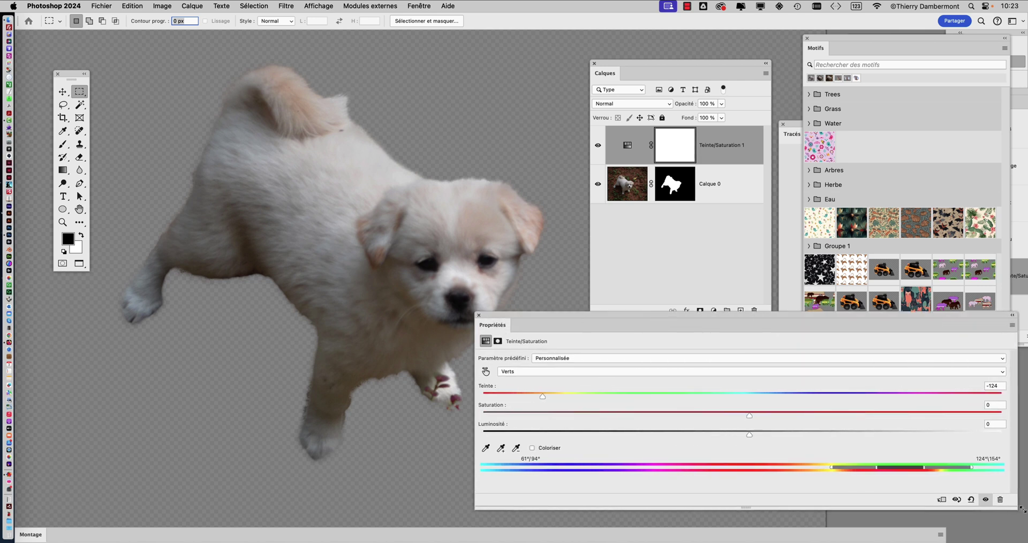
drag(351, 309, 308, 272)
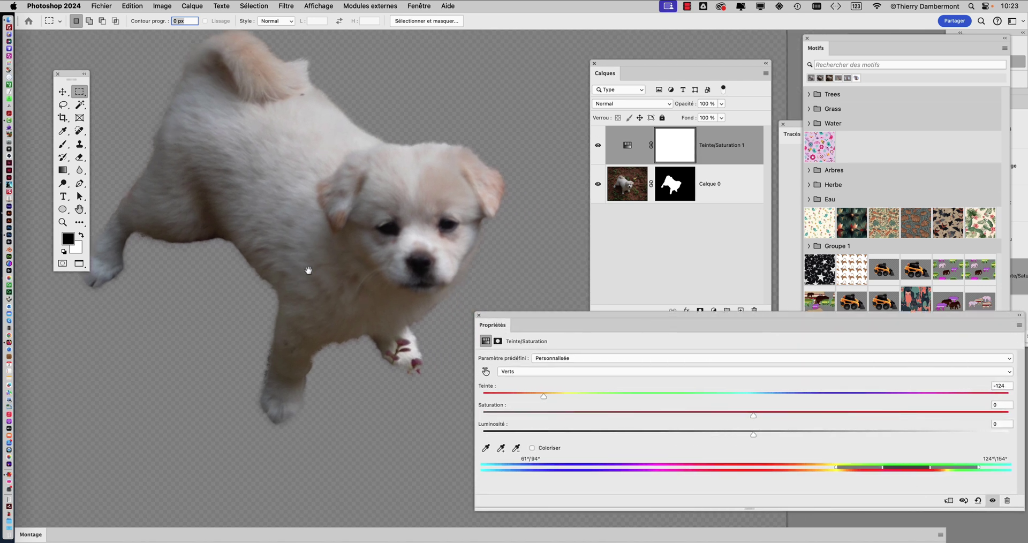
mouse_move(904, 468)
mouse_down()
mouse_move(873, 471)
mouse_move(919, 472)
mouse_move(904, 472)
mouse_up()
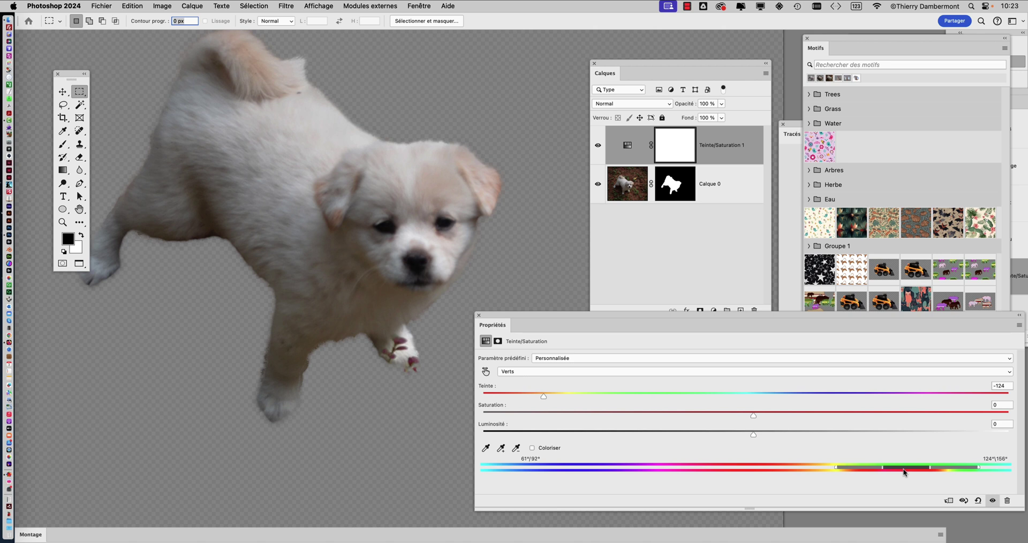
Step: Set Teinte back to 0 and Saturation to -100 for the targeted green range
click(755, 397)
drag(755, 398, 748, 399)
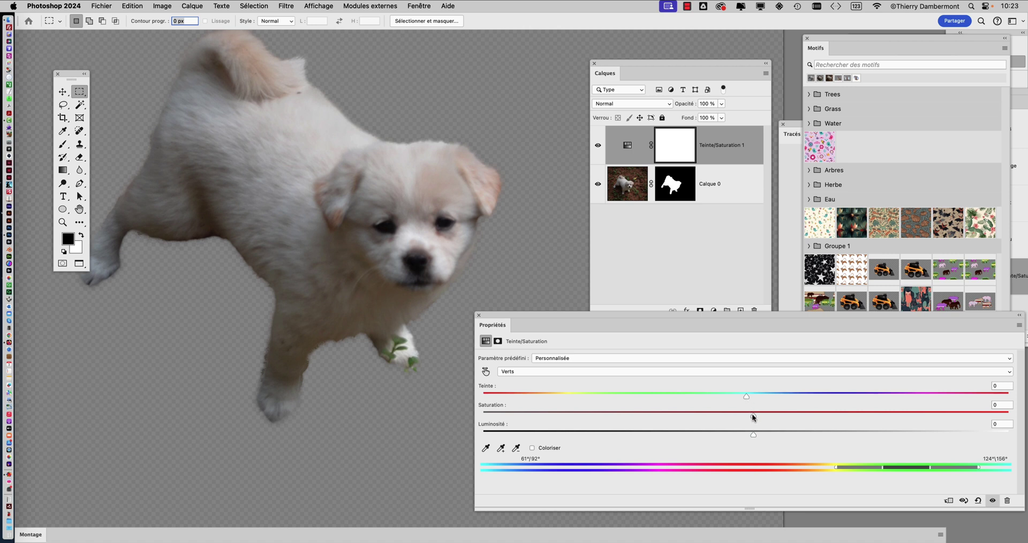
drag(753, 417, 476, 419)
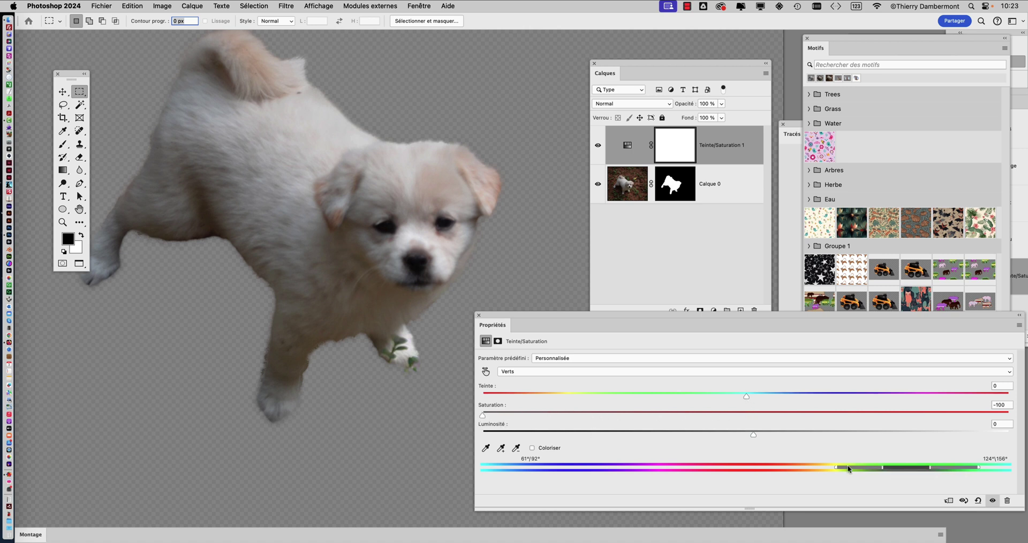
Step: Shift the desaturated colour range further into the yellows, to 22°/53° and 84°\117°
drag(902, 470, 860, 471)
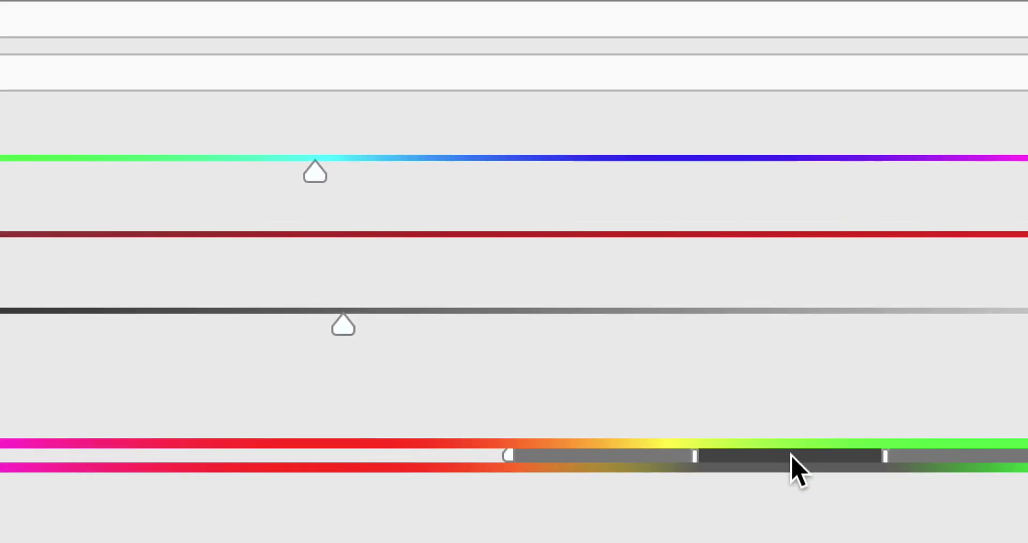
drag(791, 454, 810, 456)
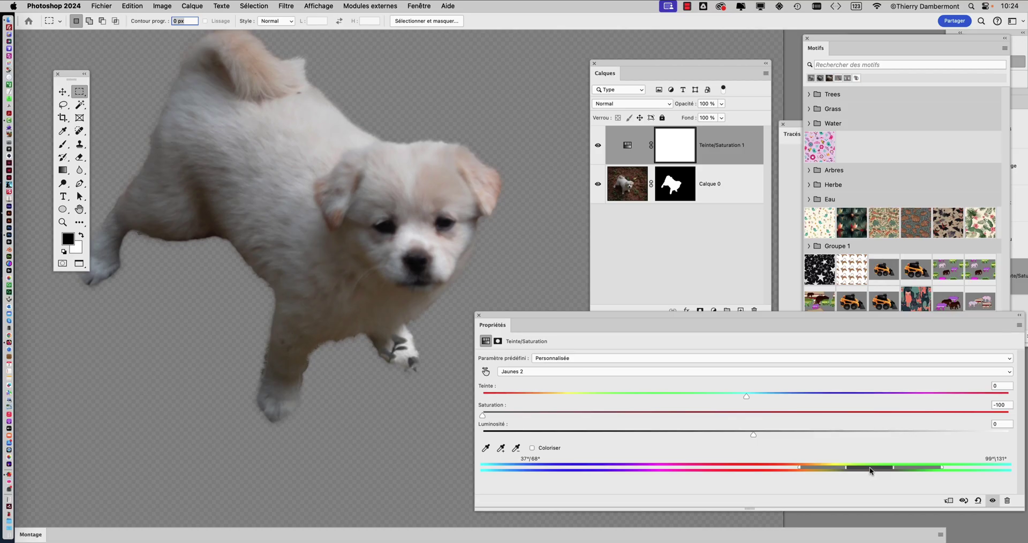
drag(870, 470, 866, 471)
click(993, 385)
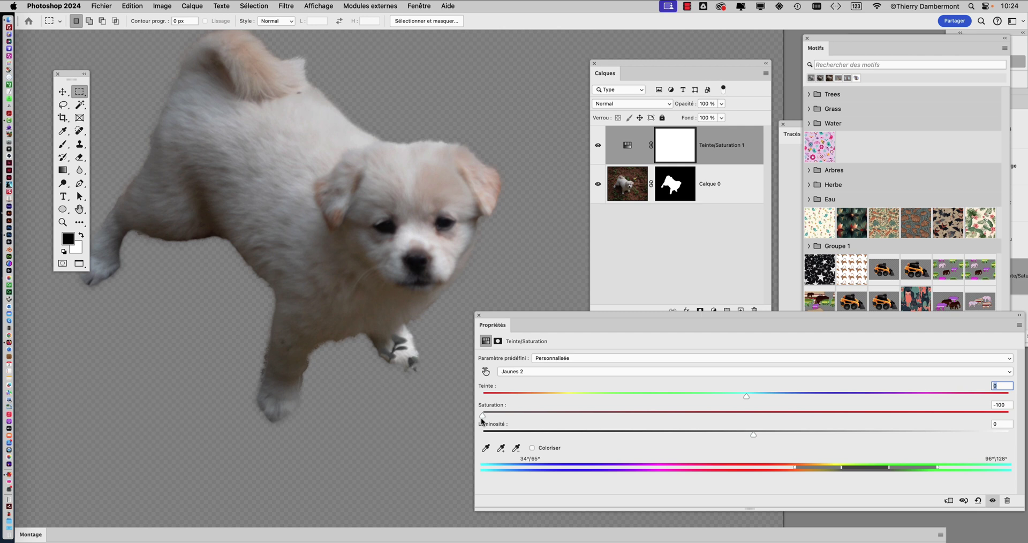
drag(870, 471, 853, 472)
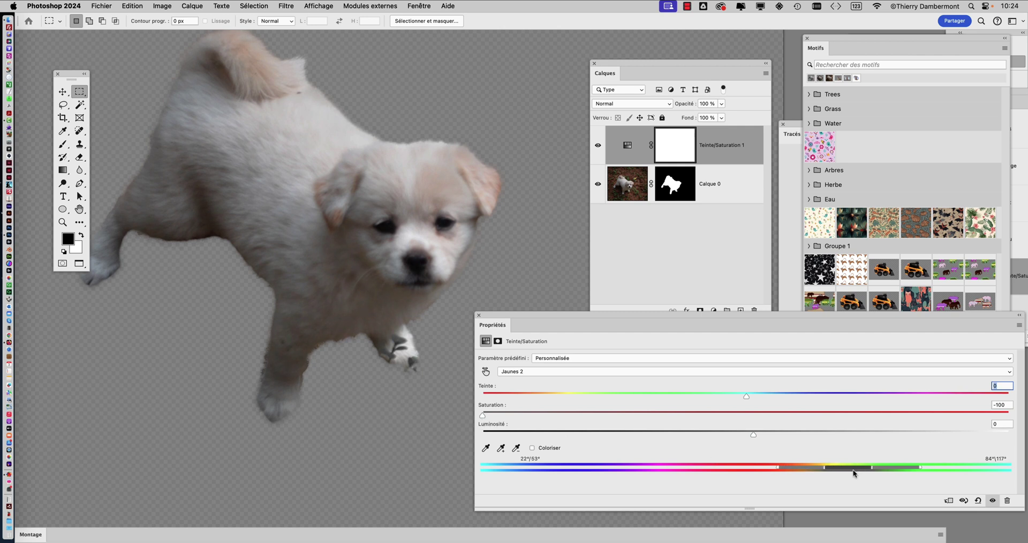
Step: Close the Propriétés panel and compare the puppy with the Teinte/Saturation 1 layer hidden and shown
click(479, 315)
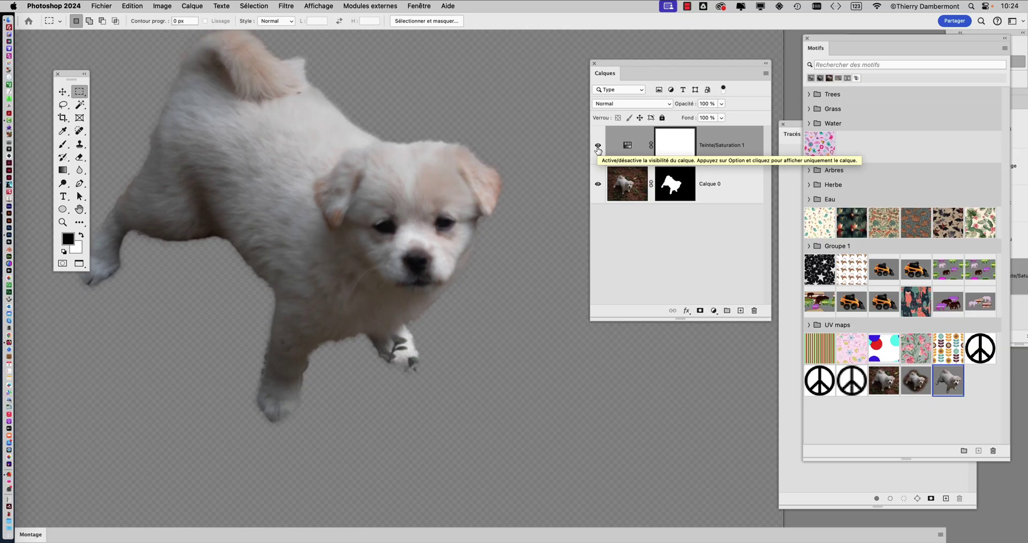
click(599, 141)
click(598, 147)
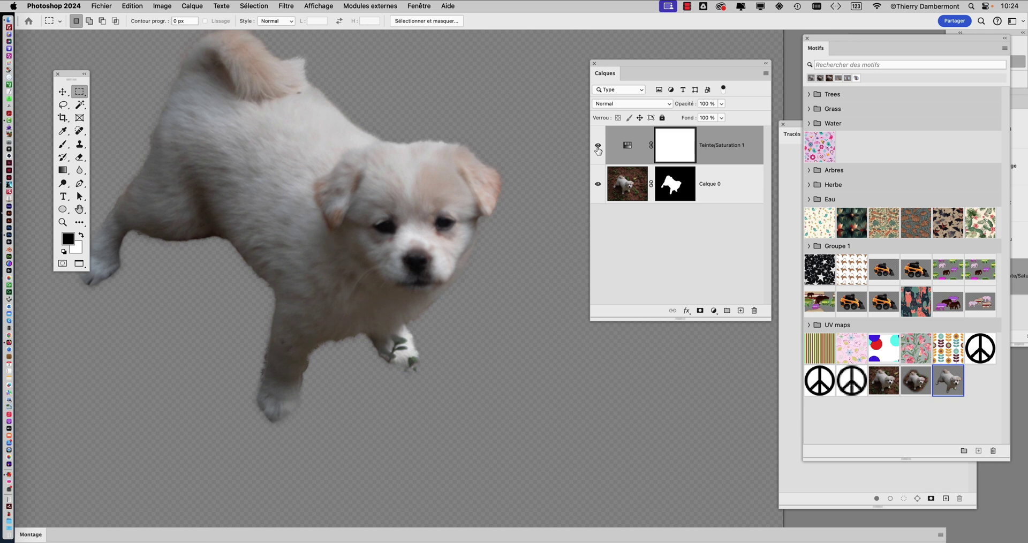
click(598, 147)
click(598, 146)
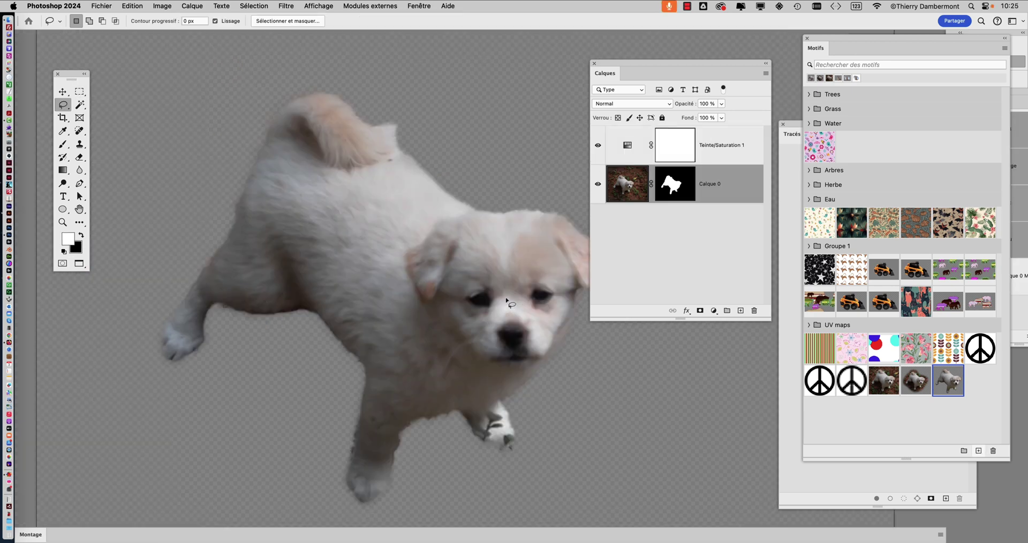
Step: Select a rectangular area around the whole puppy and save it as a new pattern under the suggested name
scroll(498, 294, left, 3)
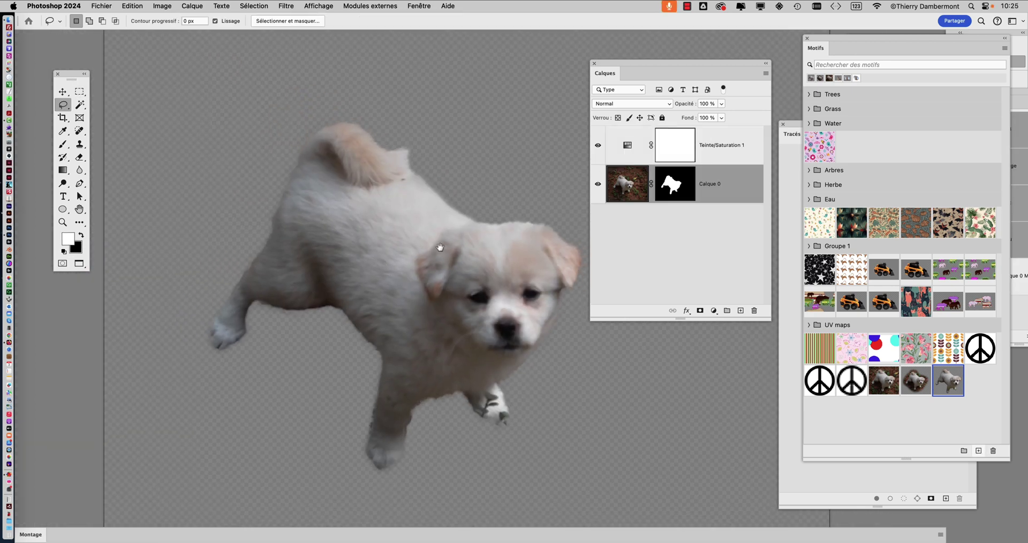
drag(440, 246, 367, 224)
click(80, 92)
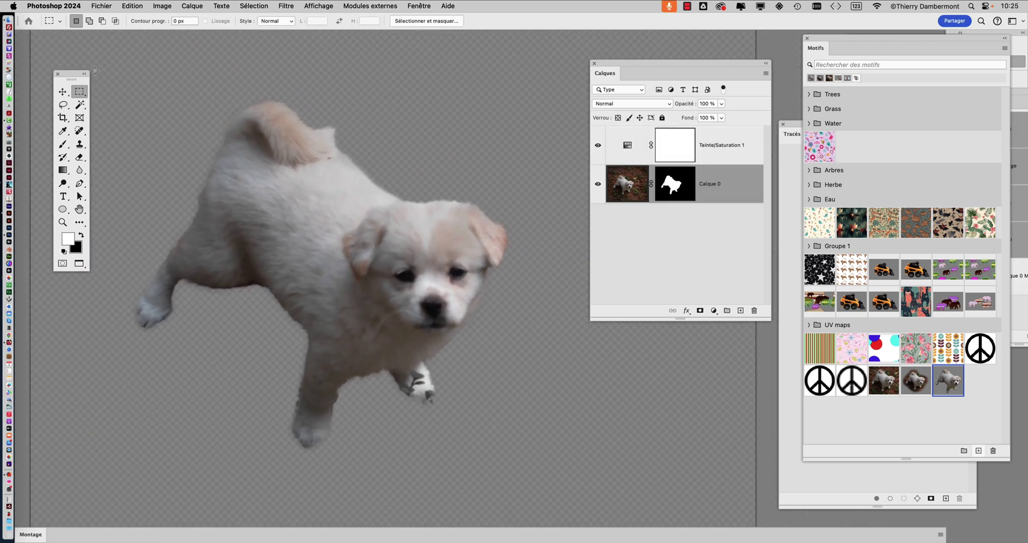
drag(95, 71, 554, 479)
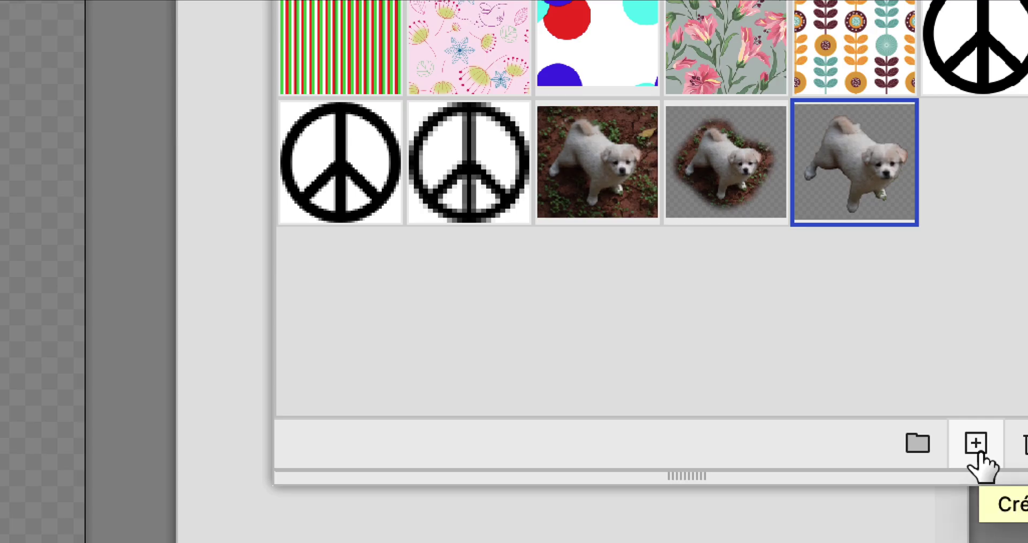
click(976, 444)
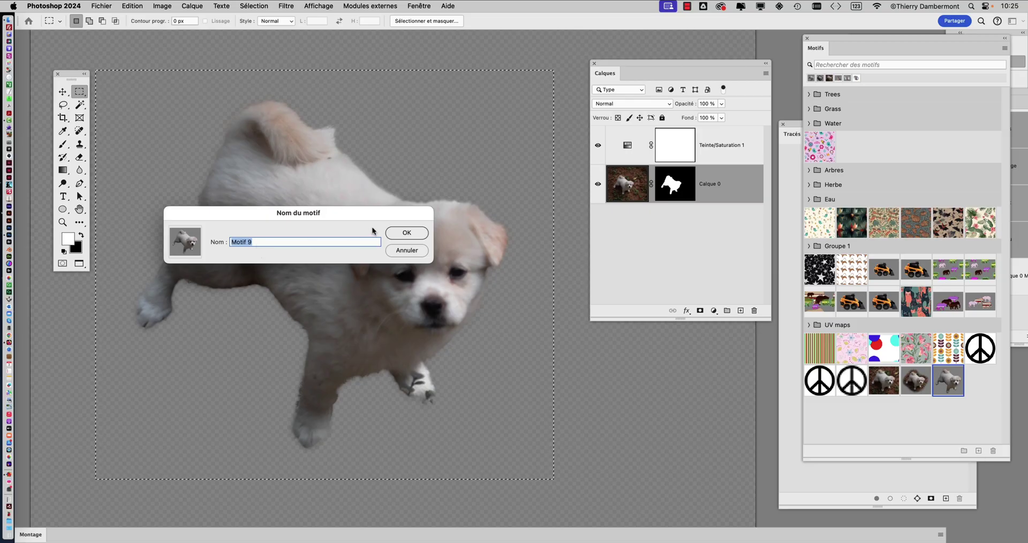
click(407, 232)
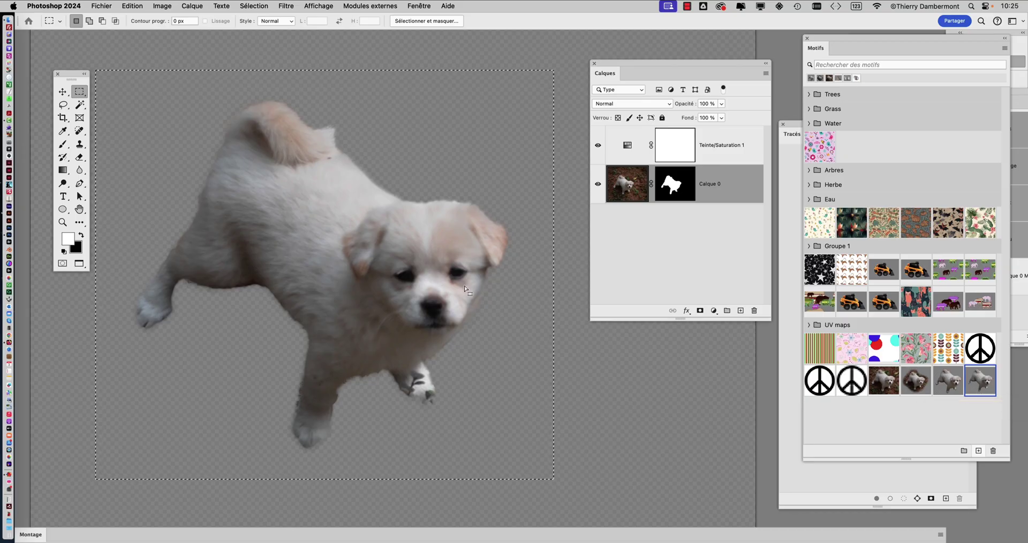
Step: Set up a new document 4000 pixels wide and 4000 pixels high at 72 pixels/pouce
click(102, 6)
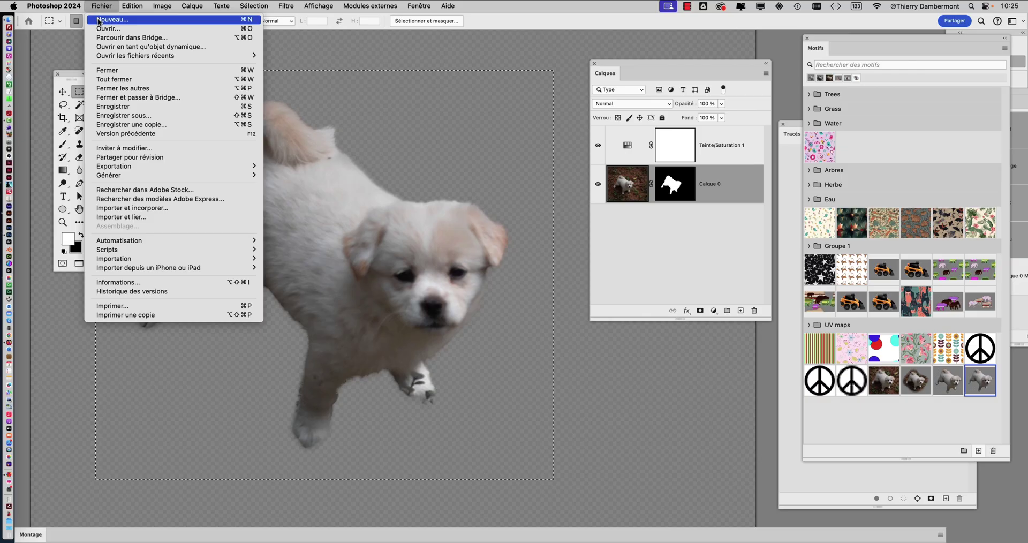
click(113, 20)
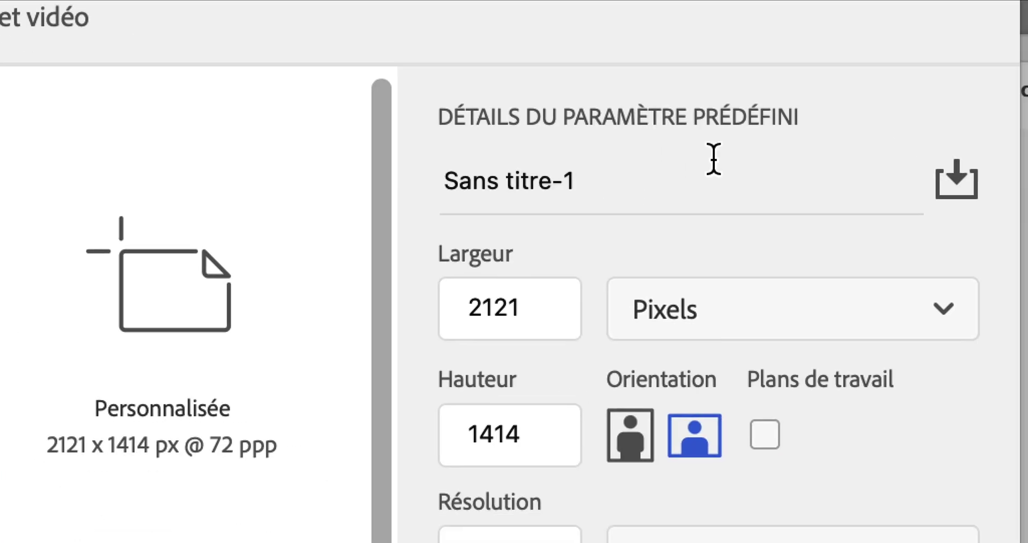
click(807, 322)
click(766, 388)
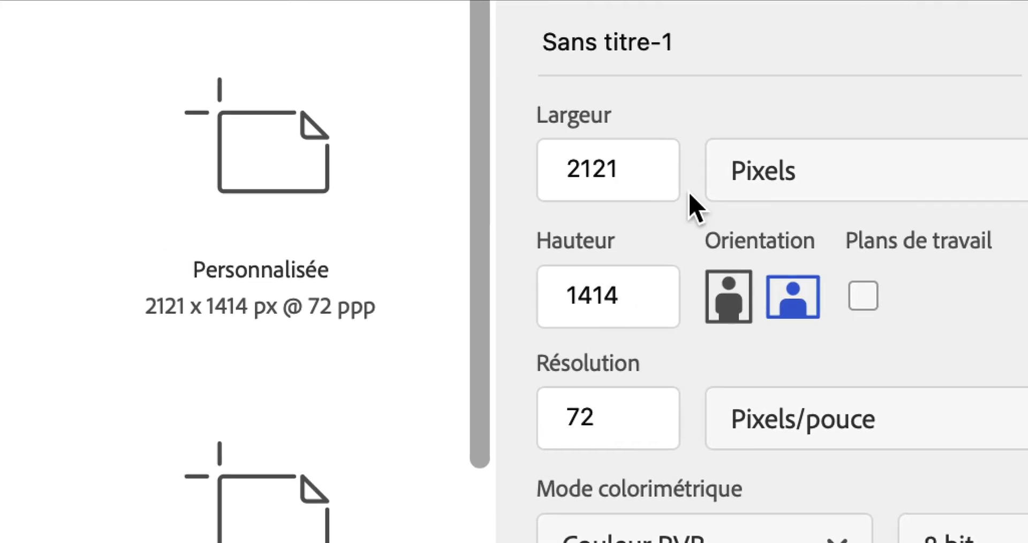
click(540, 162)
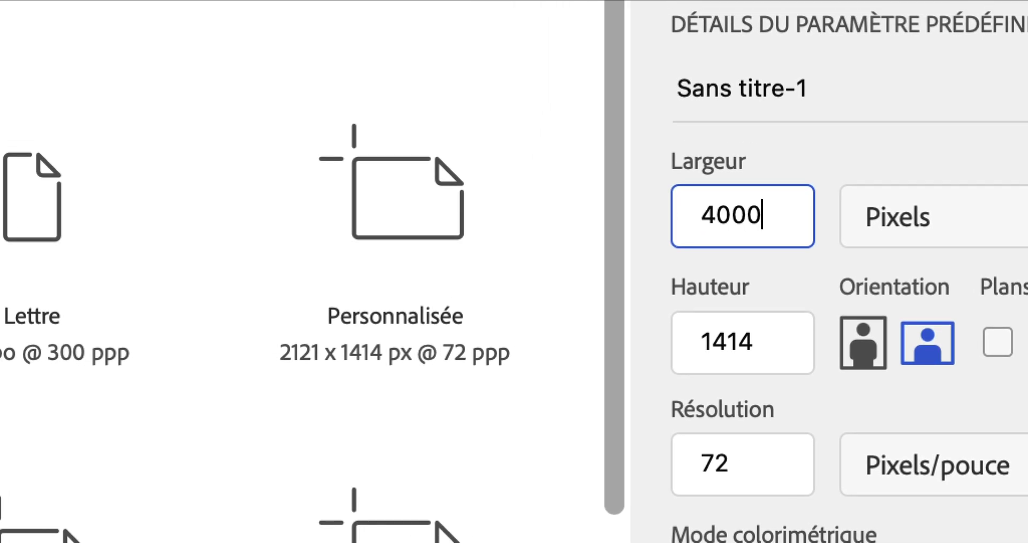
key(Tab)
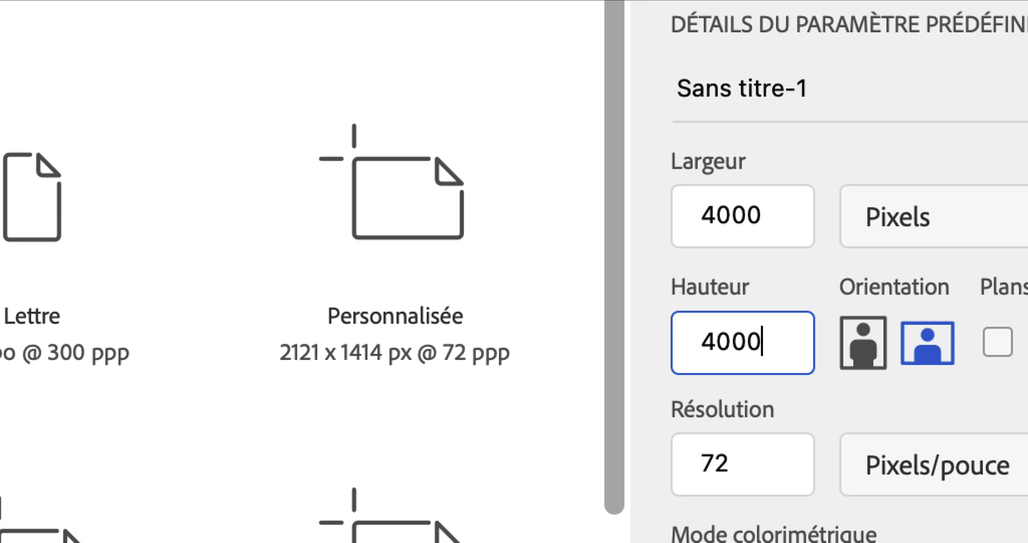
click(755, 471)
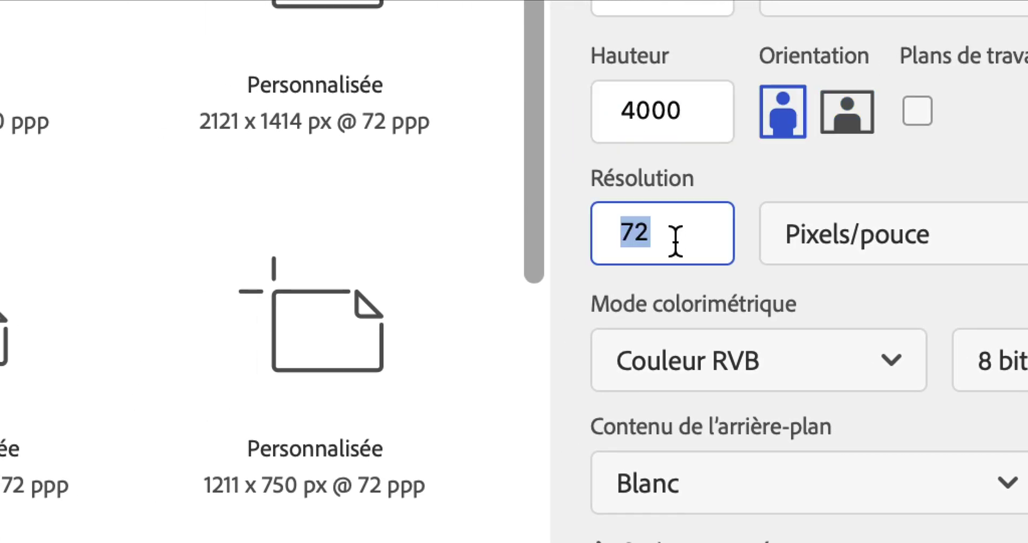
click(708, 91)
click(702, 5)
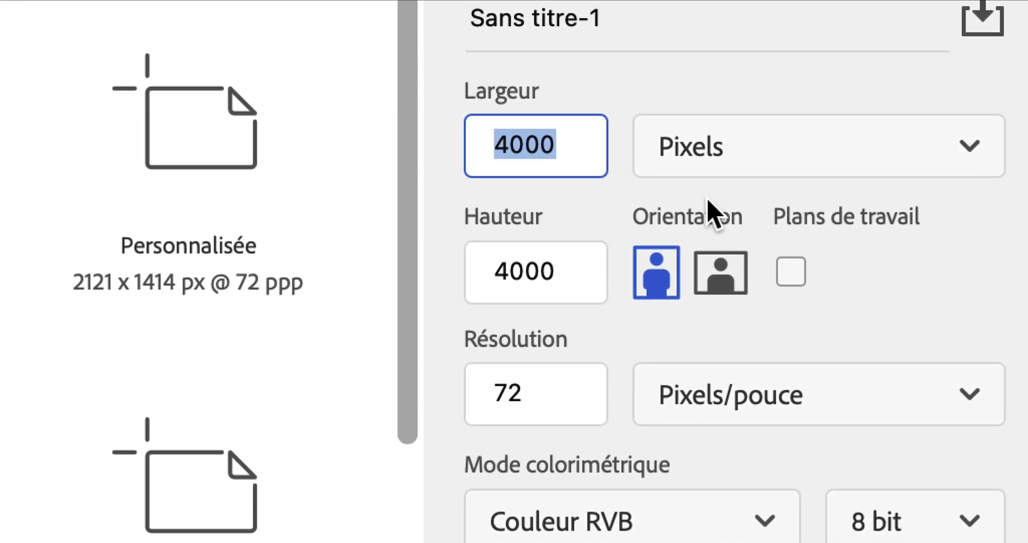
click(723, 159)
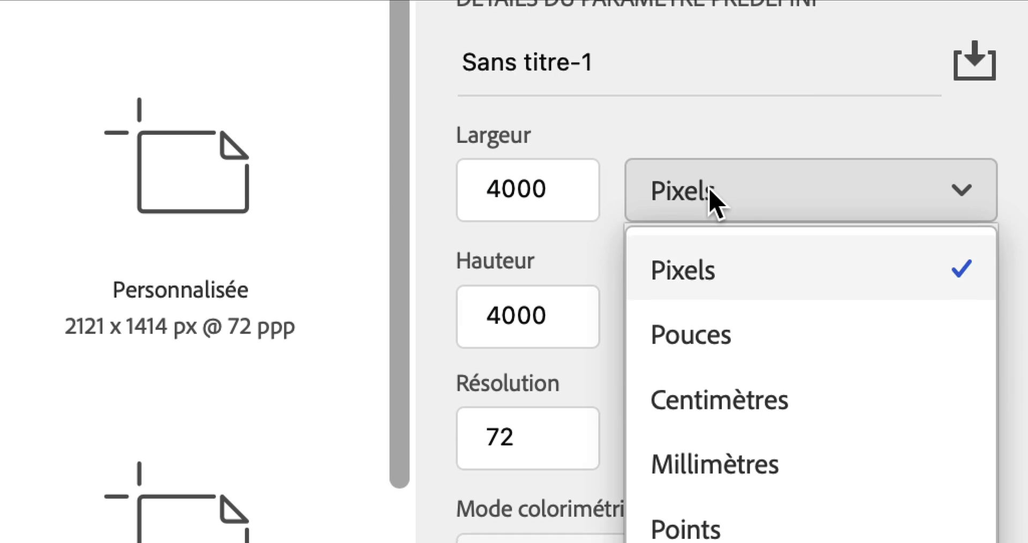
click(712, 199)
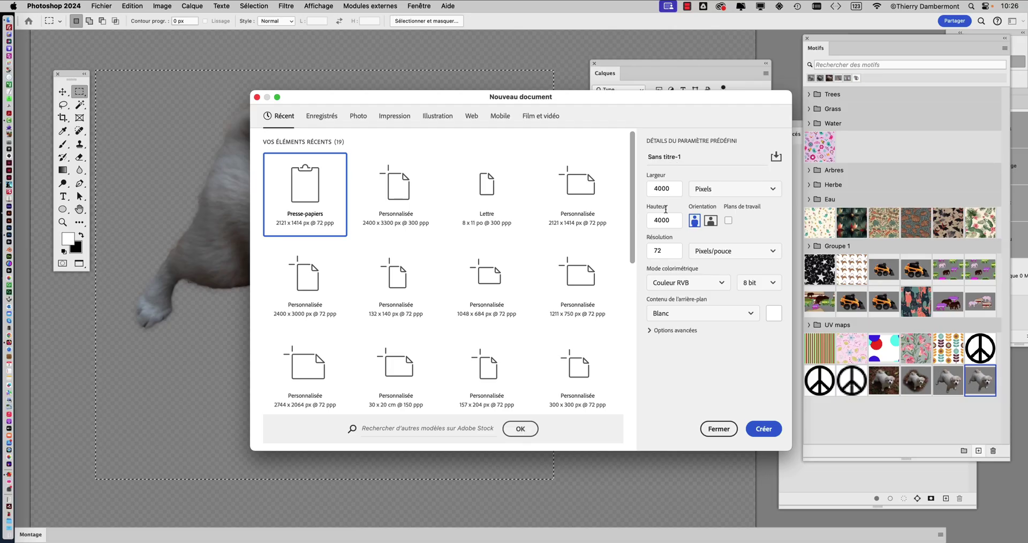
Step: Create the configured document and add an empty layer above its background
click(757, 428)
drag(530, 317, 359, 308)
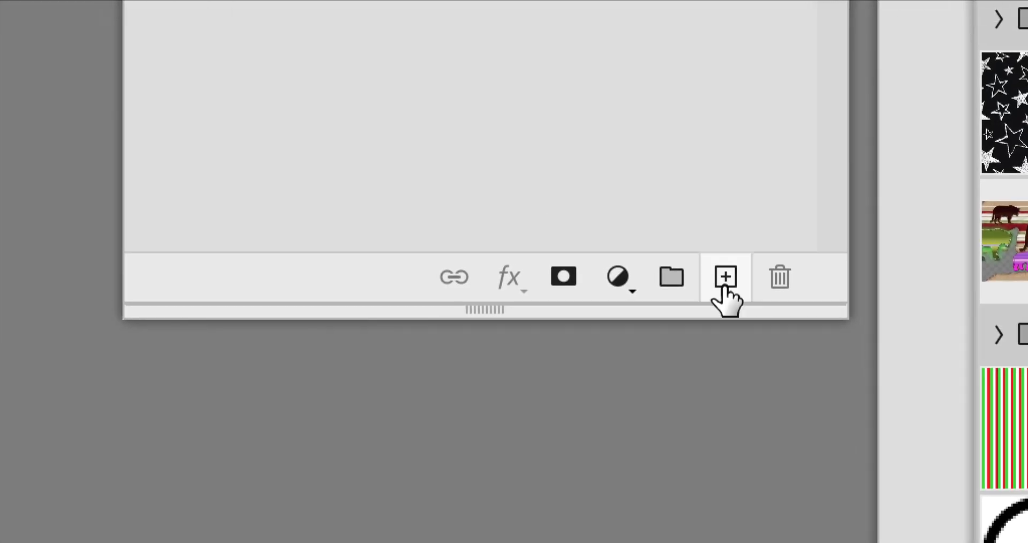
click(724, 288)
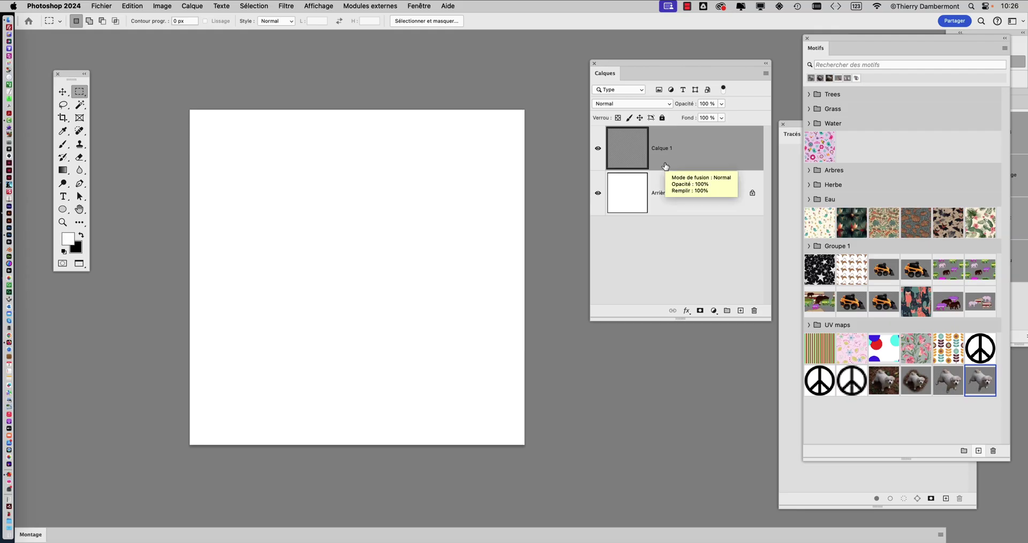
Step: Fill Calque 1 with the newly saved puppy pattern as a trial and undo that fill
key(shift+BackSpace)
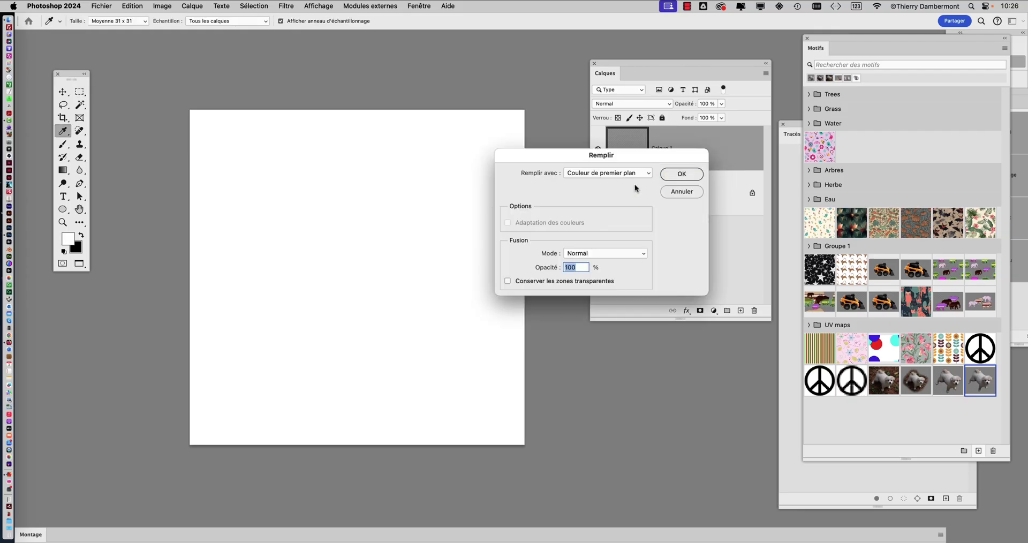
click(603, 172)
click(604, 217)
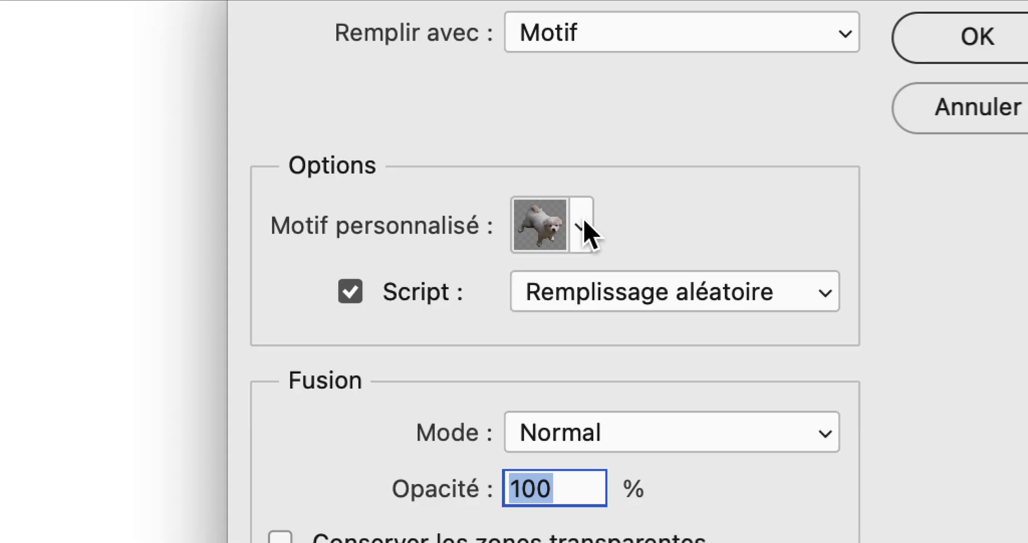
click(583, 221)
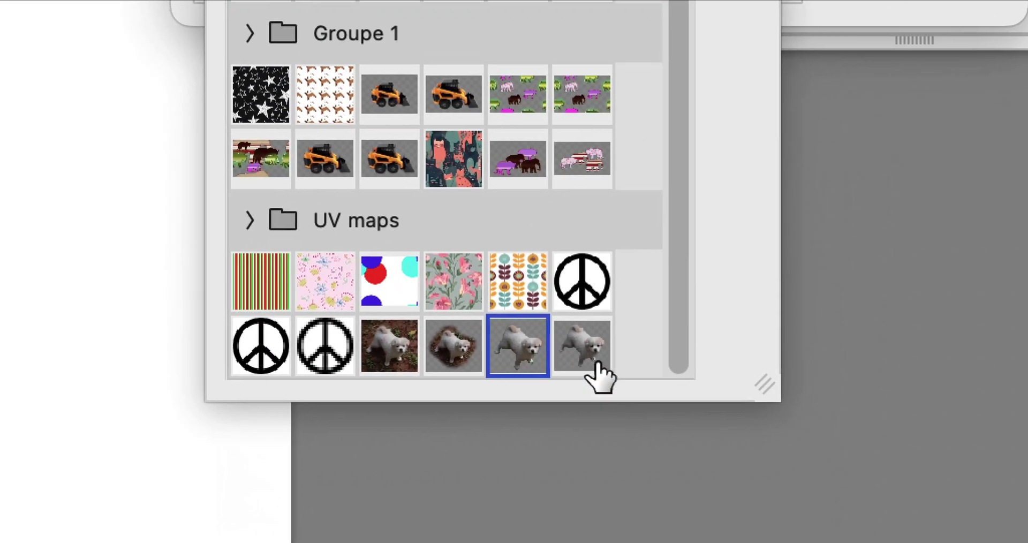
click(593, 362)
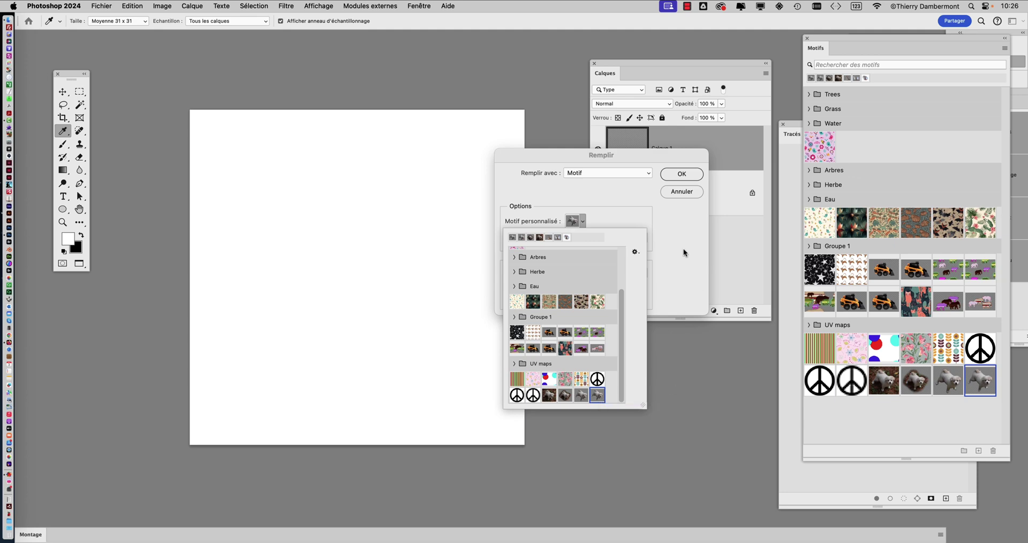
click(672, 239)
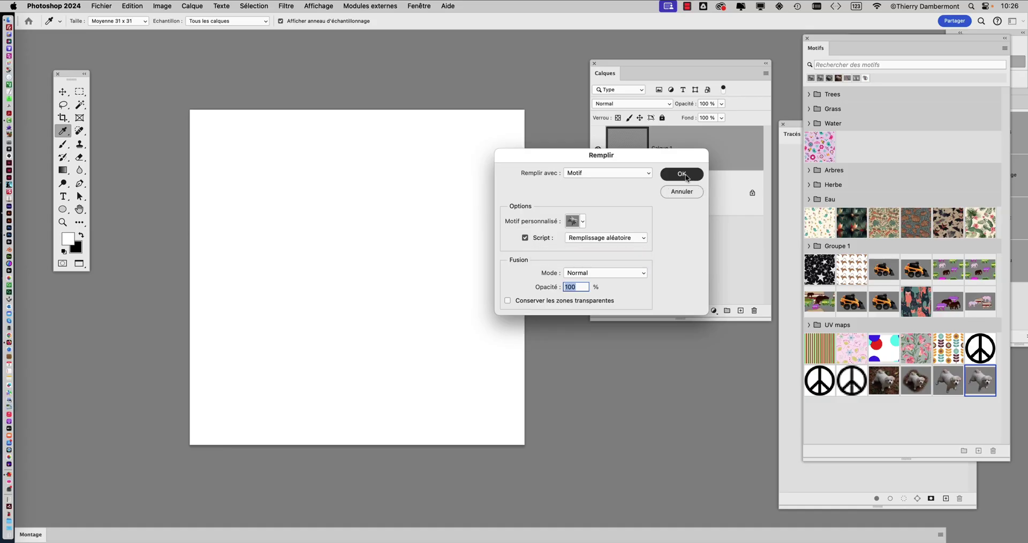
click(687, 175)
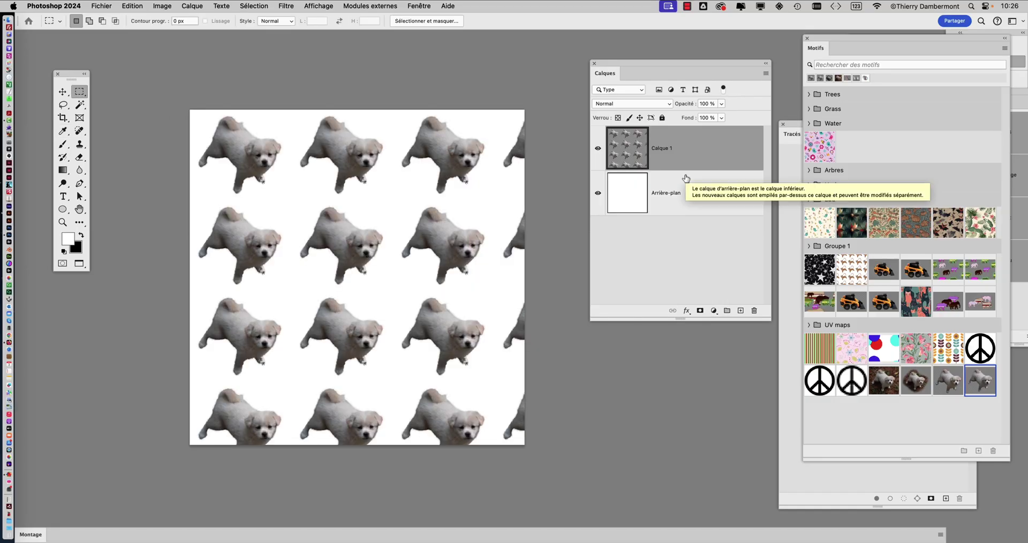
key(super+z)
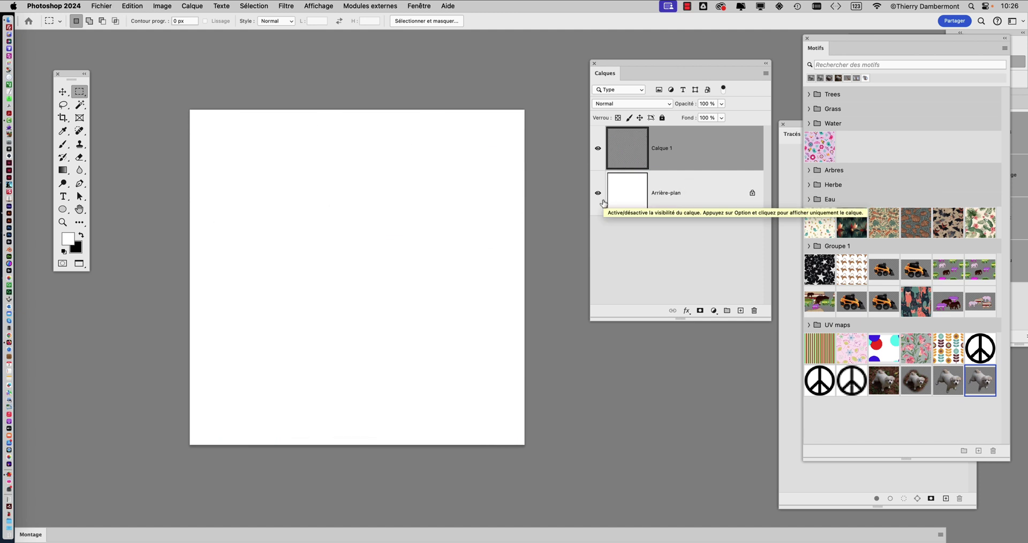
Step: Begin a scripted Remplissage aléatoire of Calque 1 with the puppy pattern, setting colour and brightness randomness to 0
key(shift+F5)
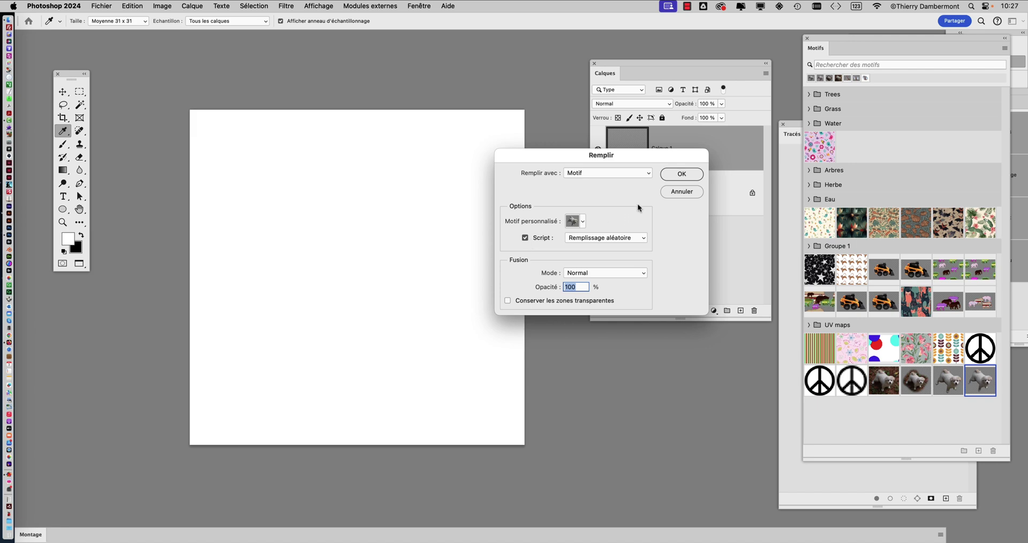
click(676, 177)
drag(522, 156, 642, 149)
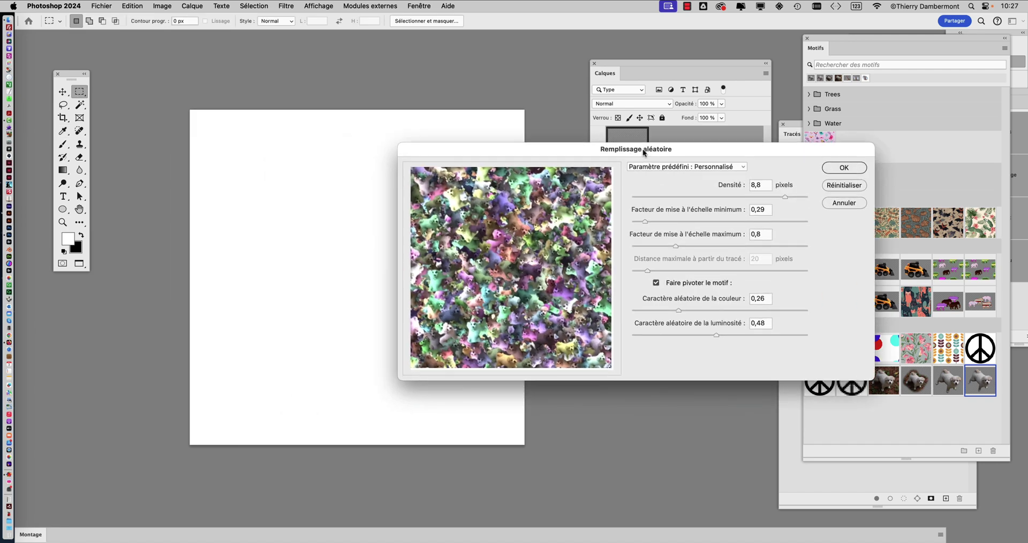
click(663, 310)
click(663, 334)
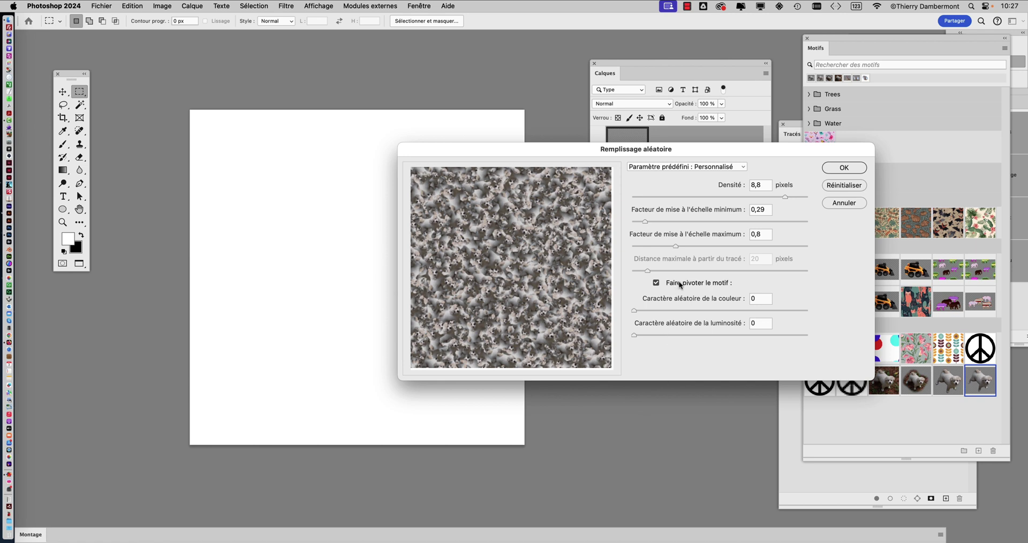
Step: Apply the random fill with minimum scale 1,34, maximum scale 1,75, density 8,6 and pattern rotation turned off
click(707, 221)
click(724, 246)
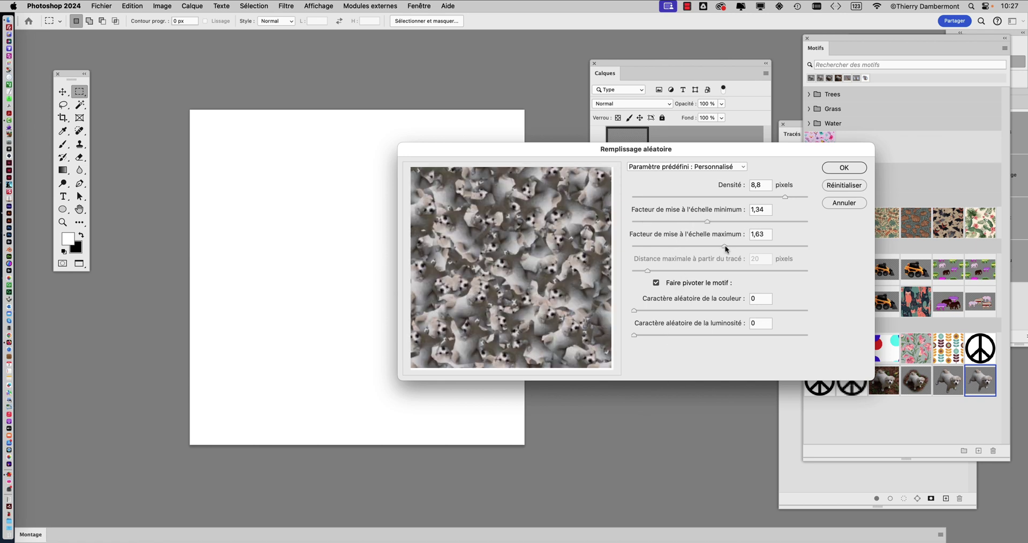
click(731, 246)
click(683, 284)
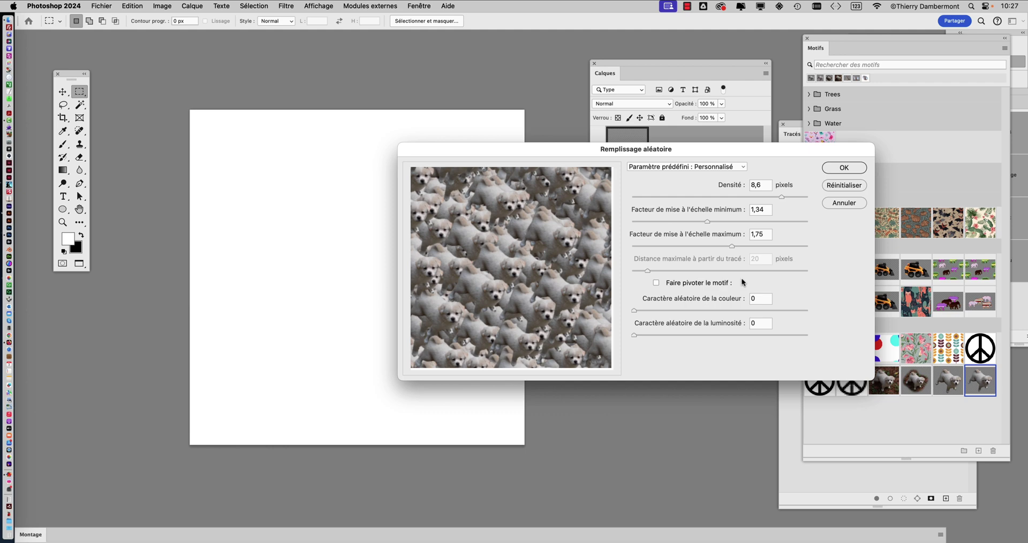
click(842, 168)
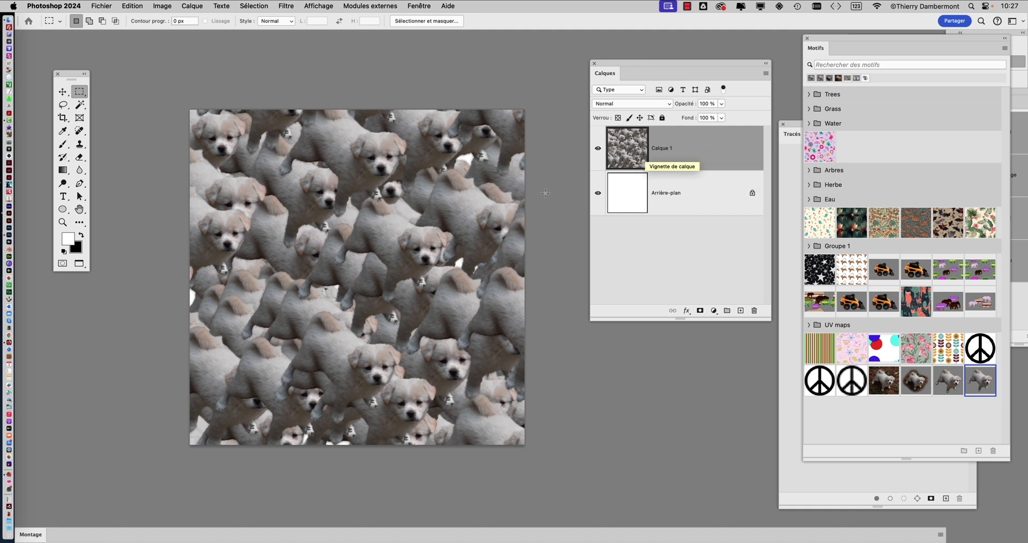
Step: Refill Calque 1 with the random puppy pattern, turning on Faire pivoter le motif
key(shift+BackSpace)
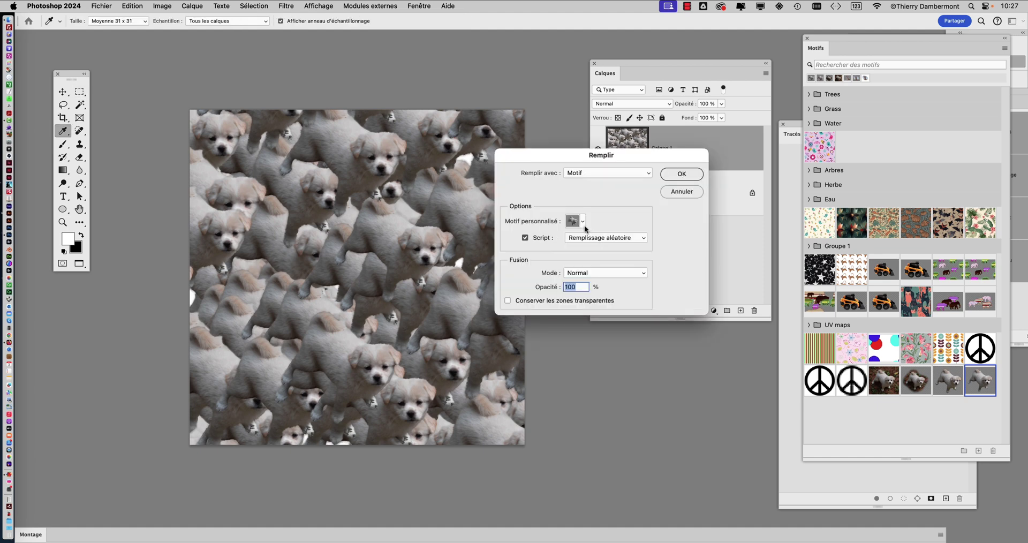
click(682, 174)
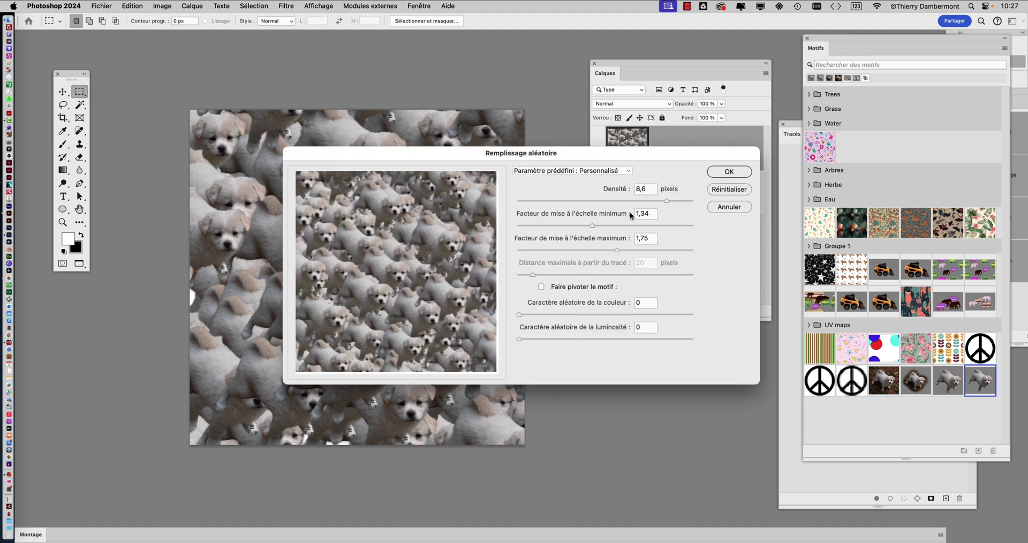
click(559, 290)
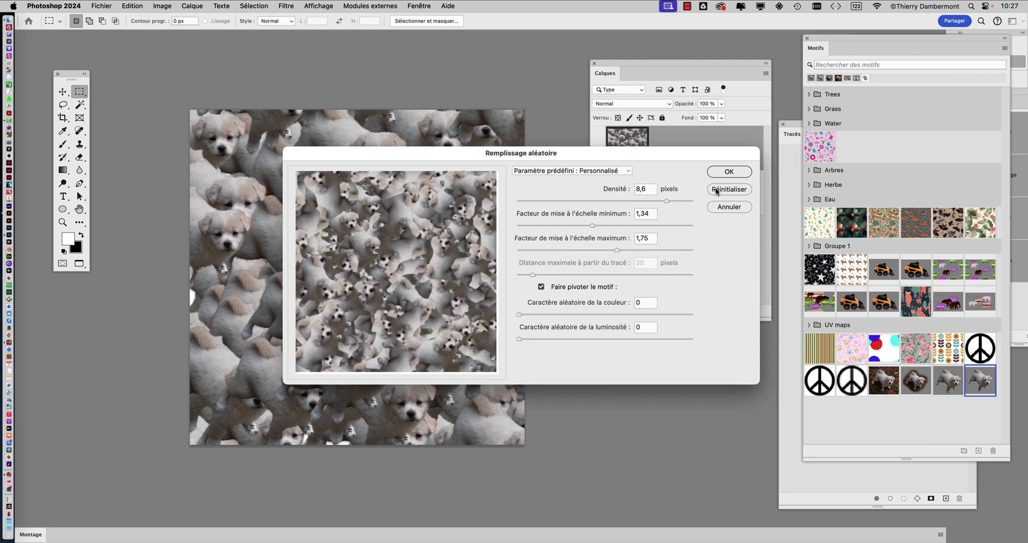
click(723, 172)
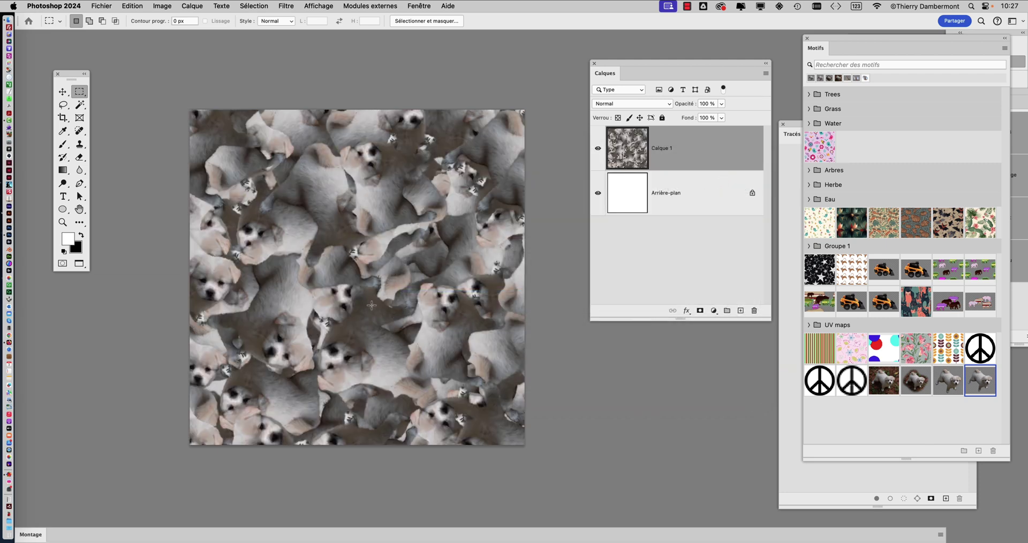
Step: Move the Calques panel clear of the canvas and examine the rotated puppy fill up close and as a whole
scroll(371, 304, up, 3)
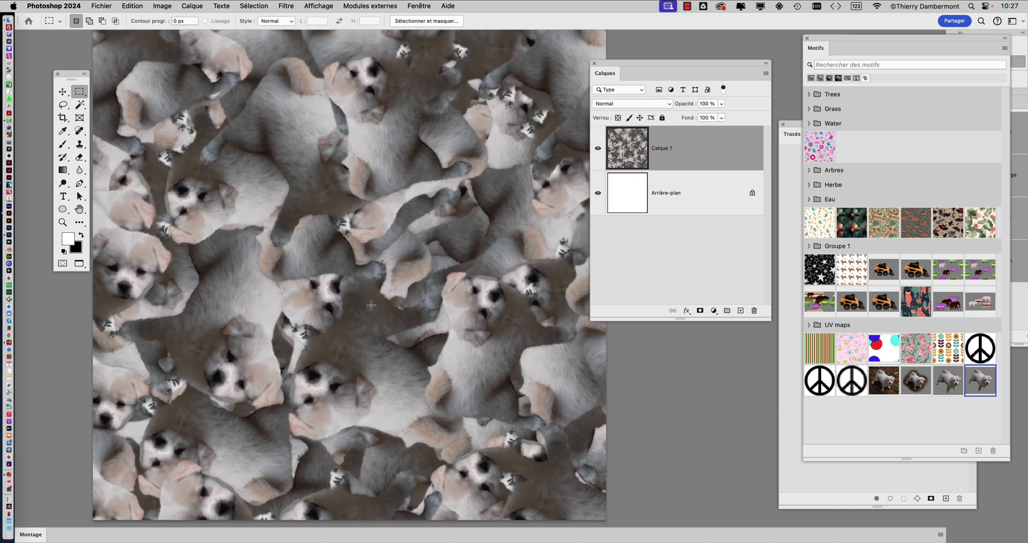
drag(617, 68, 701, 51)
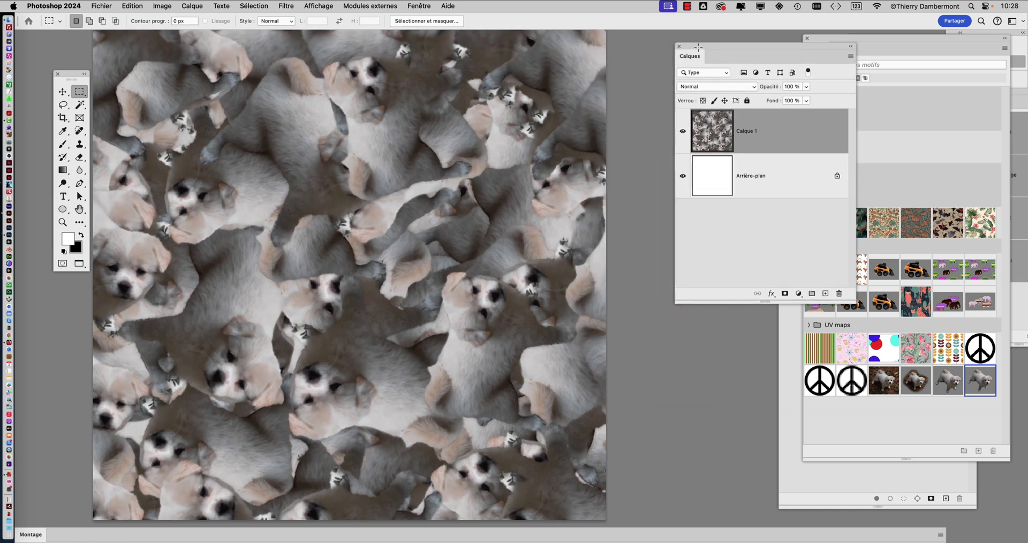
scroll(571, 172, left, 5)
scroll(571, 172, down, 3)
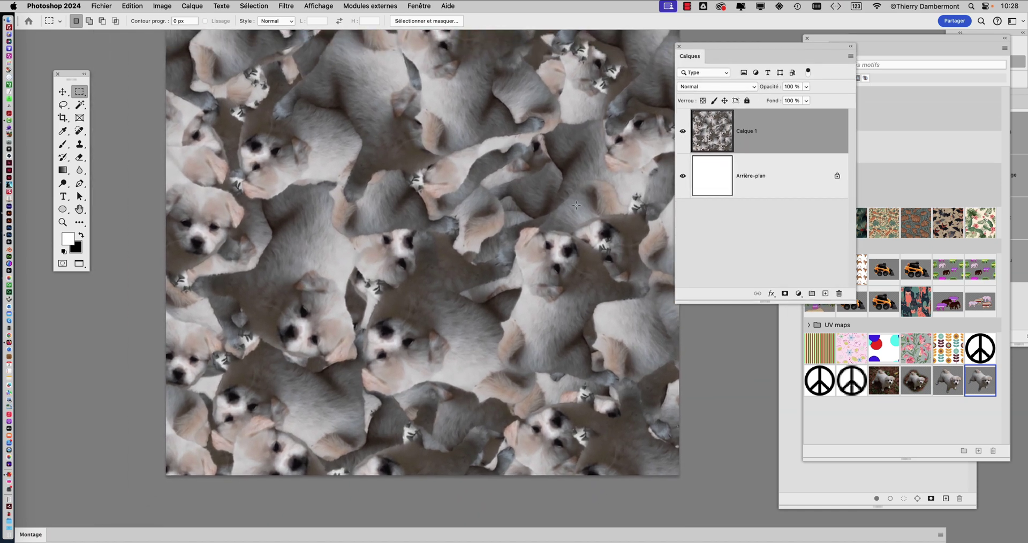
scroll(545, 216, down, 5)
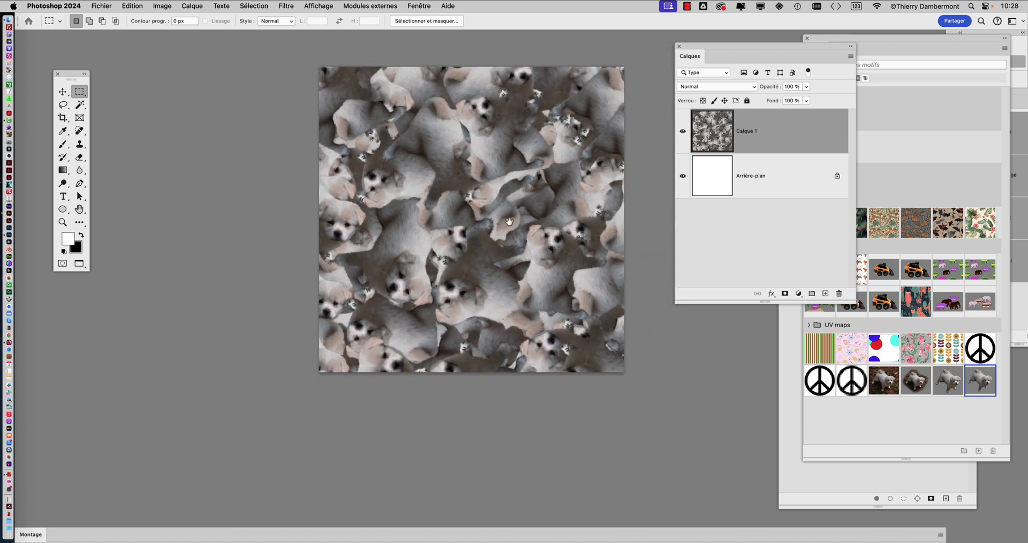
Step: Refill Calque 1 with the random puppy pattern at density 4,2, keeping the pattern rotation on
key(shift+F5)
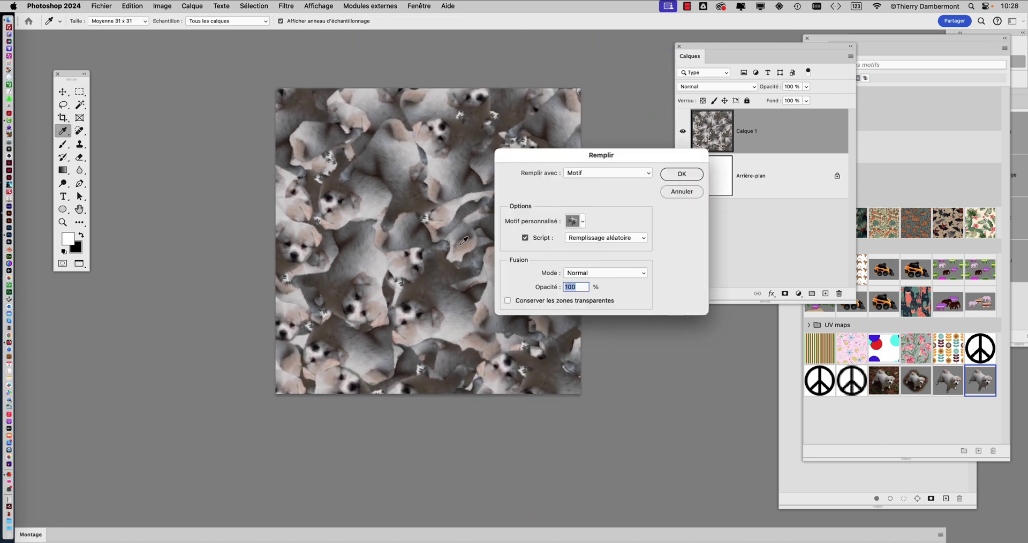
click(681, 174)
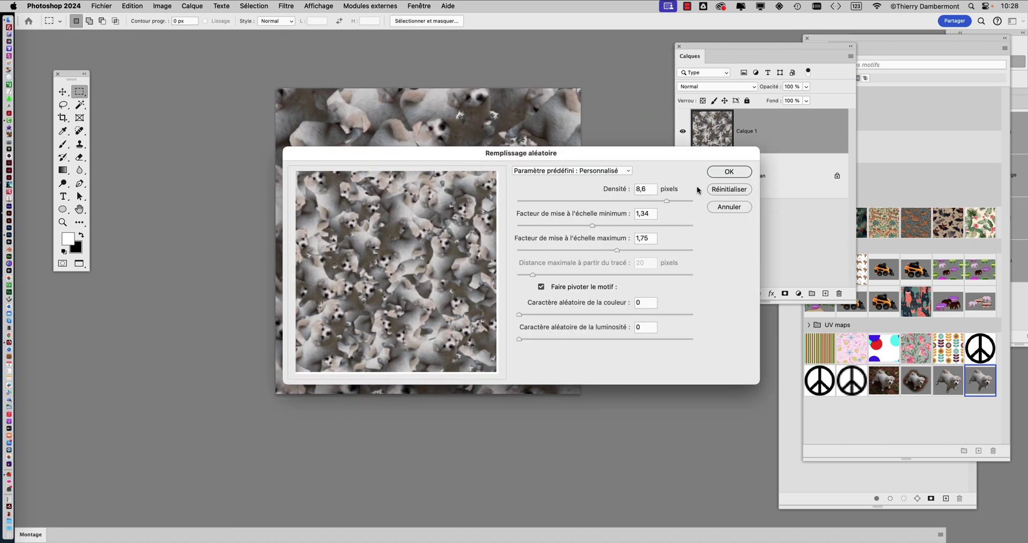
drag(673, 203, 589, 201)
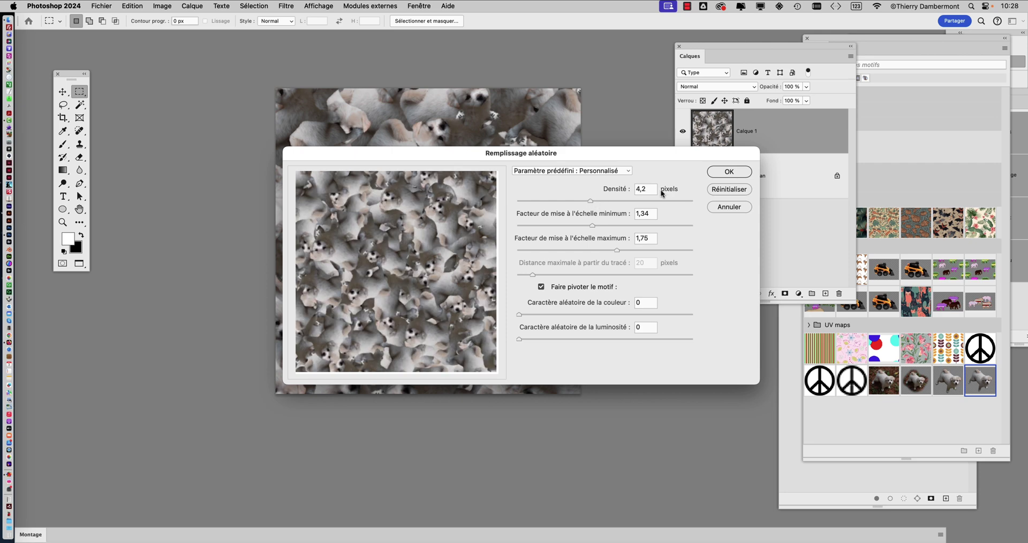
click(729, 172)
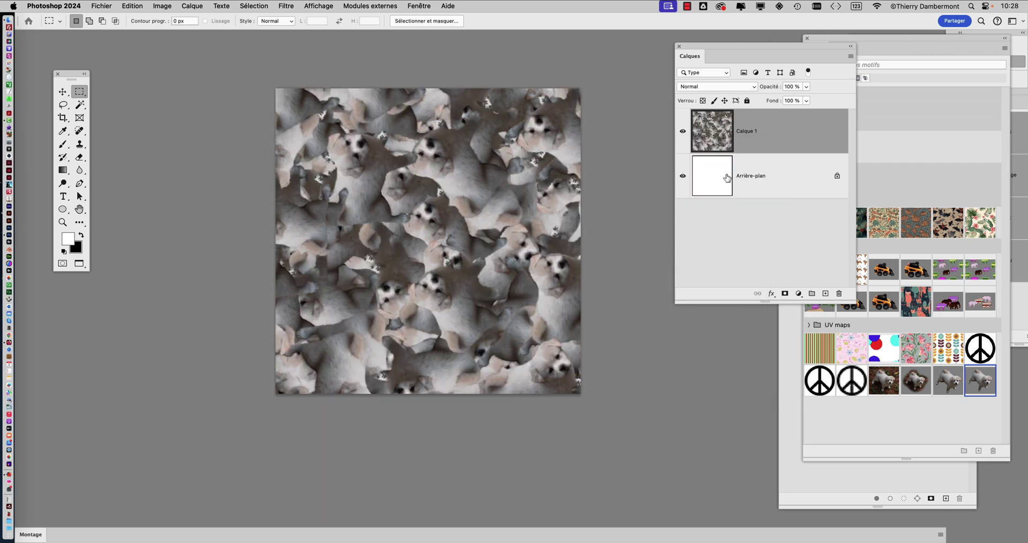
Step: Refill Calque 1 with the random puppy pattern at density 9,7, minimum scale 0,92 and maximum scale 1,11
key(shift+F5)
click(681, 173)
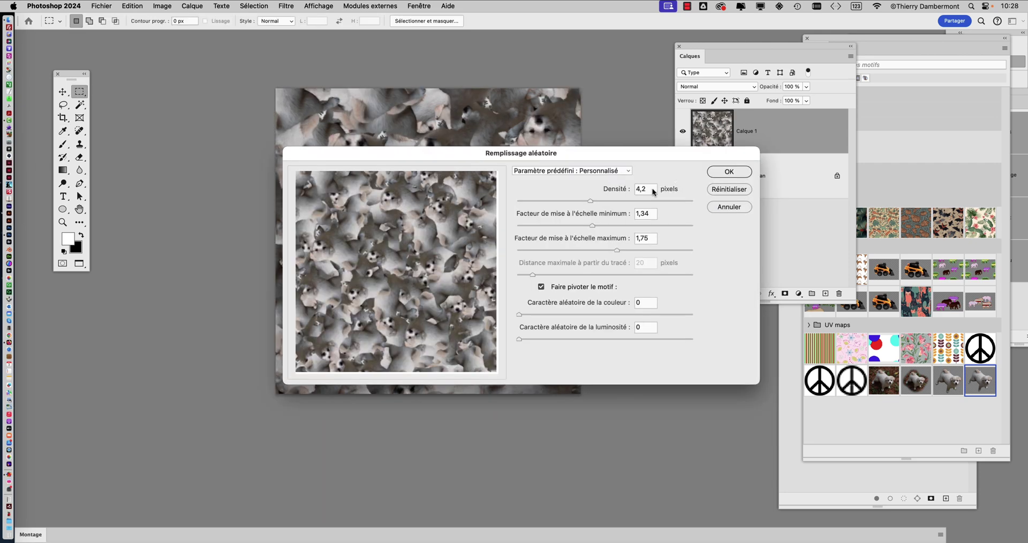
click(545, 201)
drag(545, 202, 533, 202)
drag(533, 204, 587, 203)
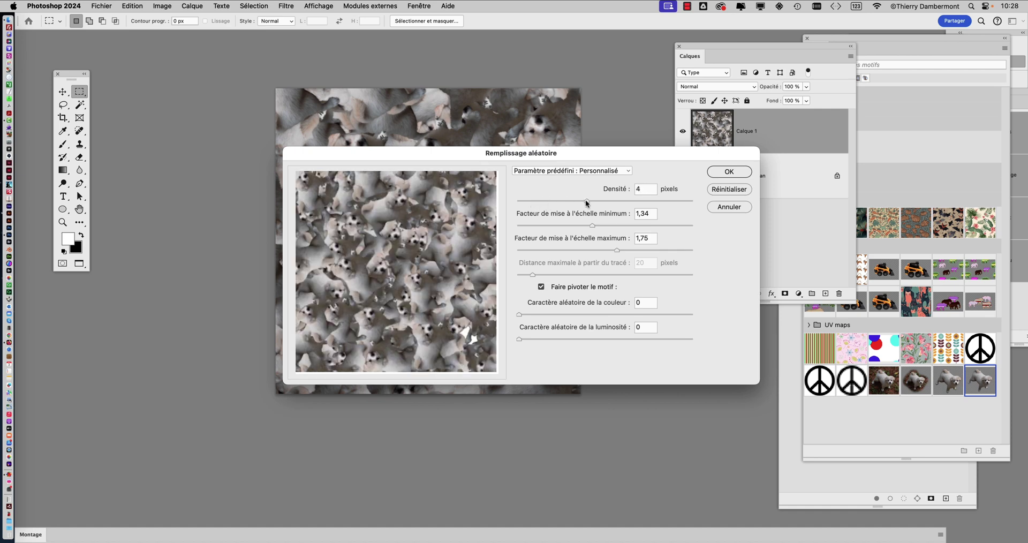
drag(665, 195, 685, 200)
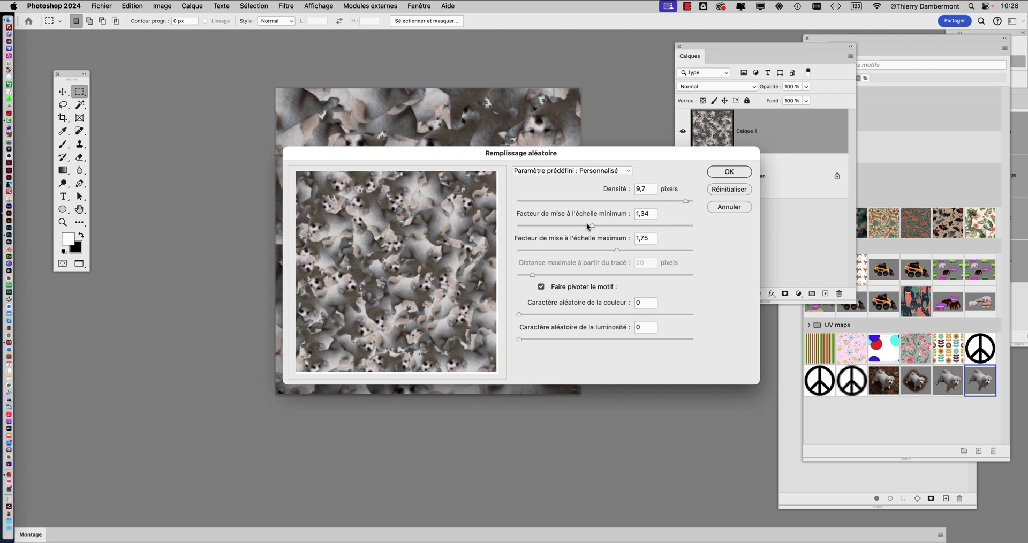
drag(586, 224, 567, 229)
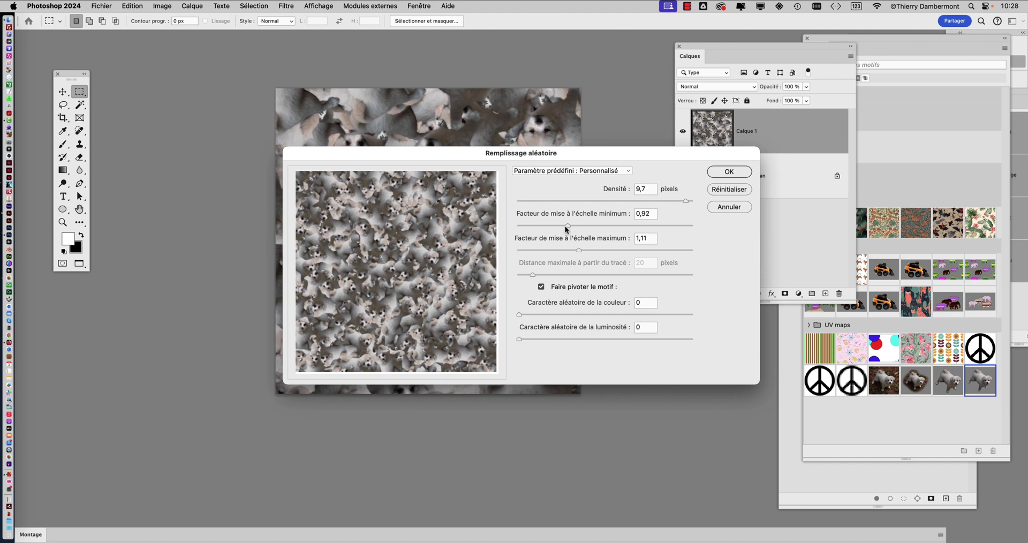
click(721, 172)
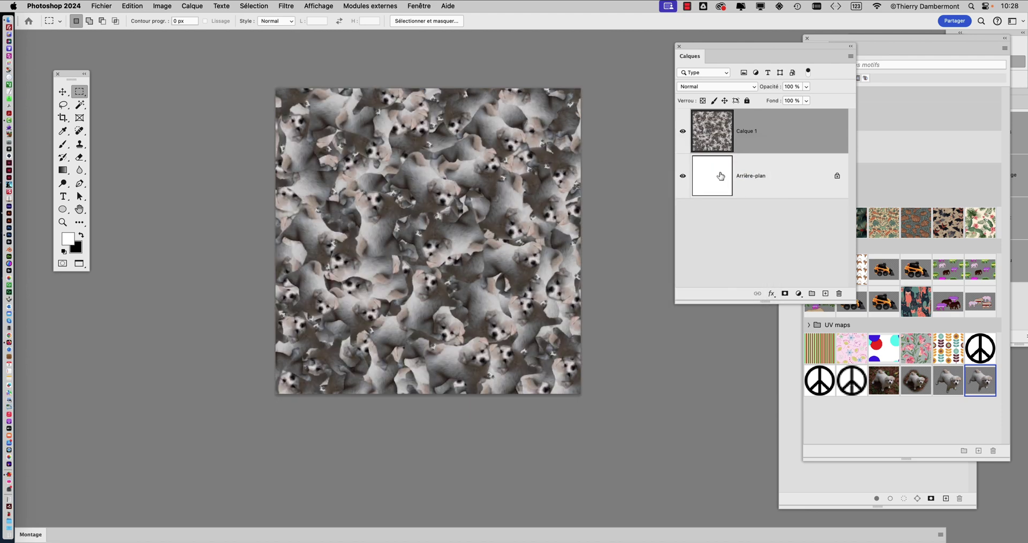
Step: Examine the denser, smaller-scale puppy fill up close across several areas and as a whole
scroll(479, 260, up, 3)
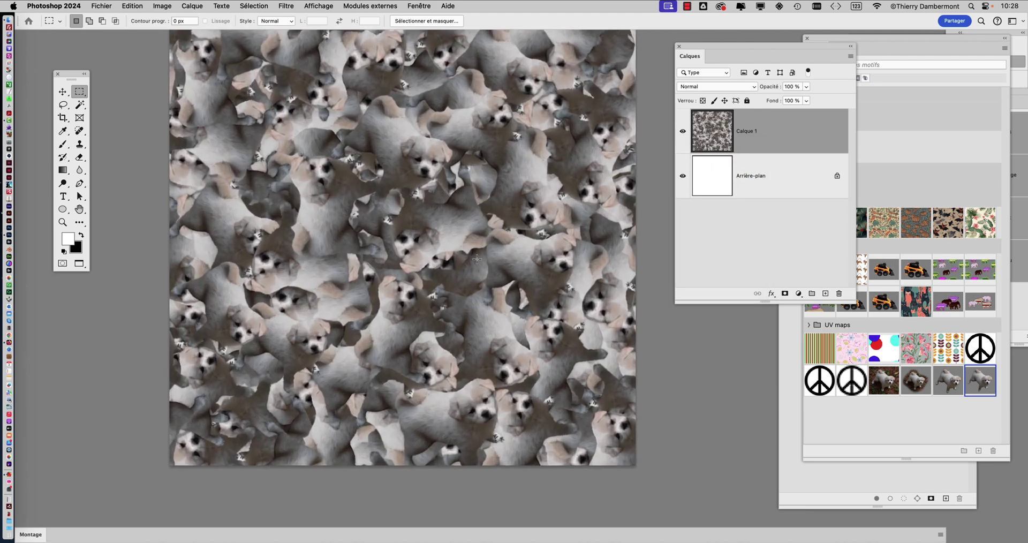
scroll(477, 259, up, 5)
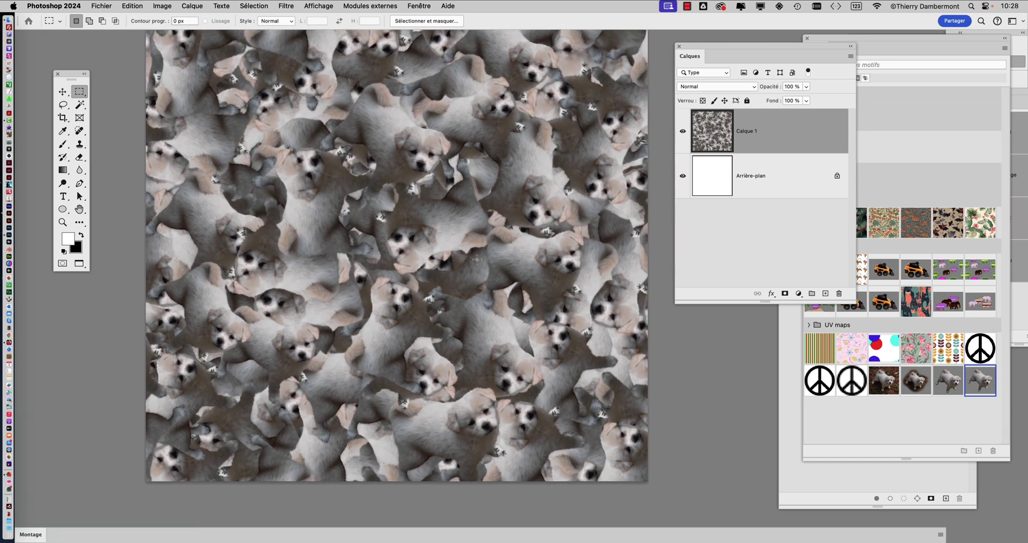
scroll(443, 259, left, 5)
scroll(444, 259, up, 4)
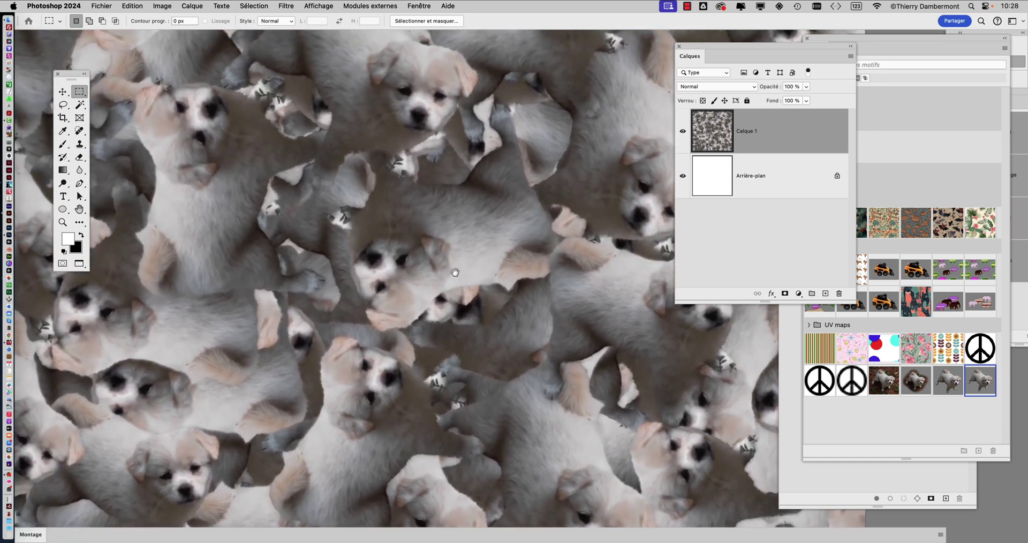
scroll(450, 282, left, 2)
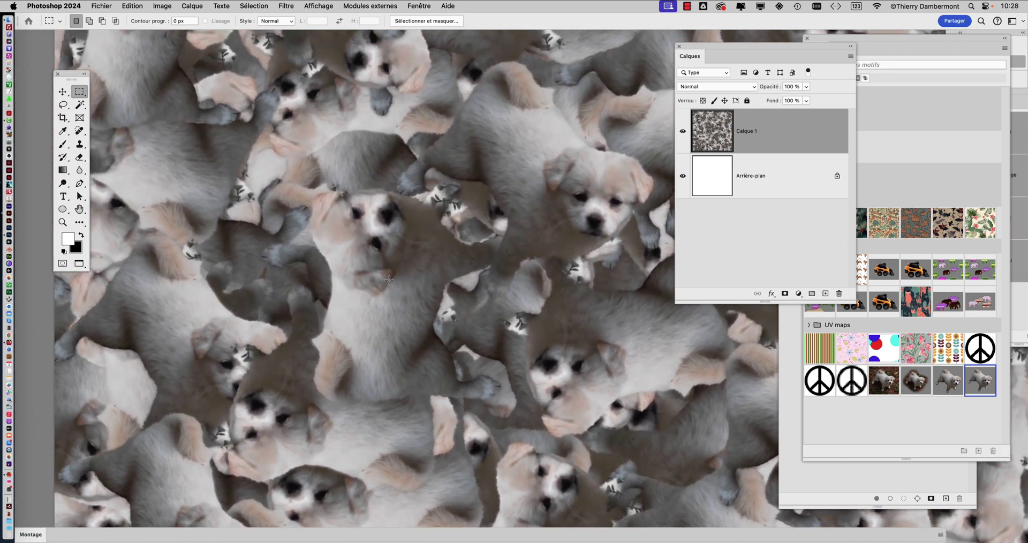
scroll(389, 279, up, 4)
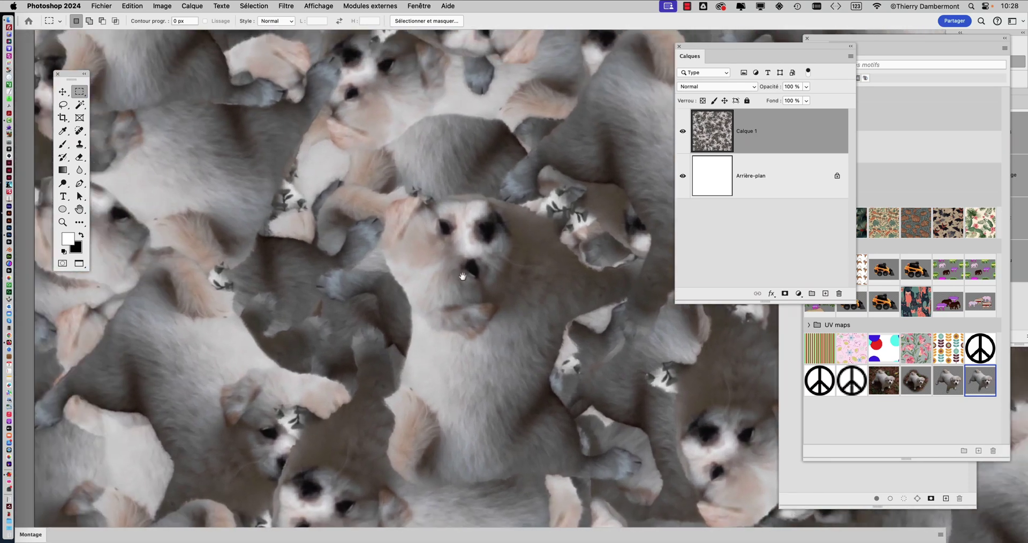
drag(463, 277, 625, 330)
drag(526, 201, 445, 336)
drag(544, 234, 342, 181)
scroll(422, 204, up, 2)
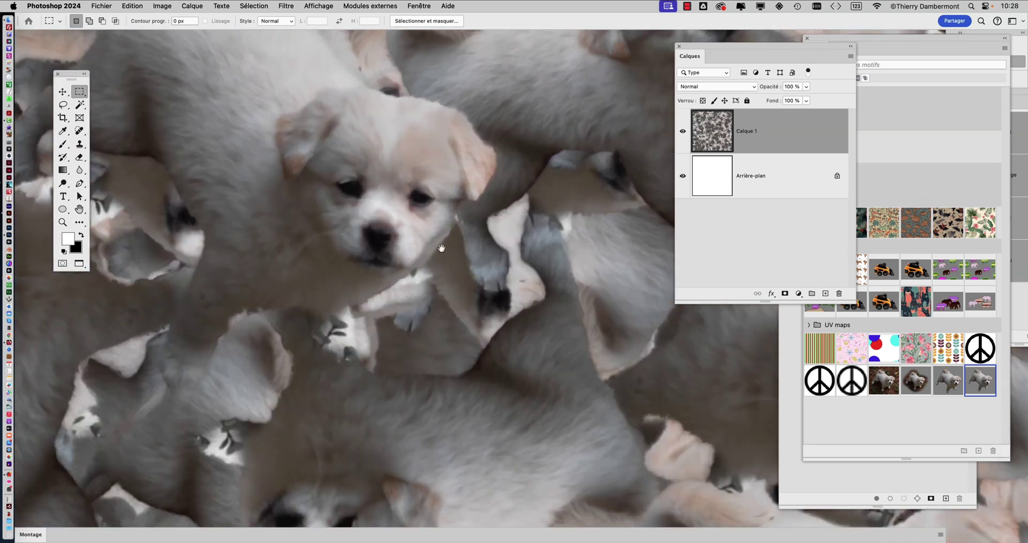
drag(442, 248, 348, 334)
drag(452, 278, 387, 396)
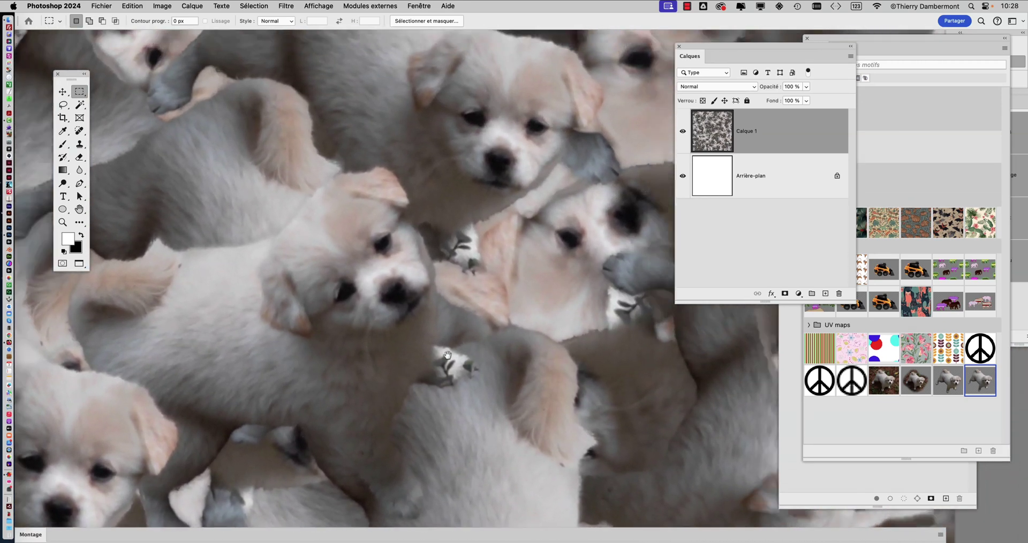
drag(447, 354, 434, 262)
drag(411, 328, 416, 299)
key(super+minus)
key(super+minus)
key(super+minus)
key(super+minus)
key(super+minus)
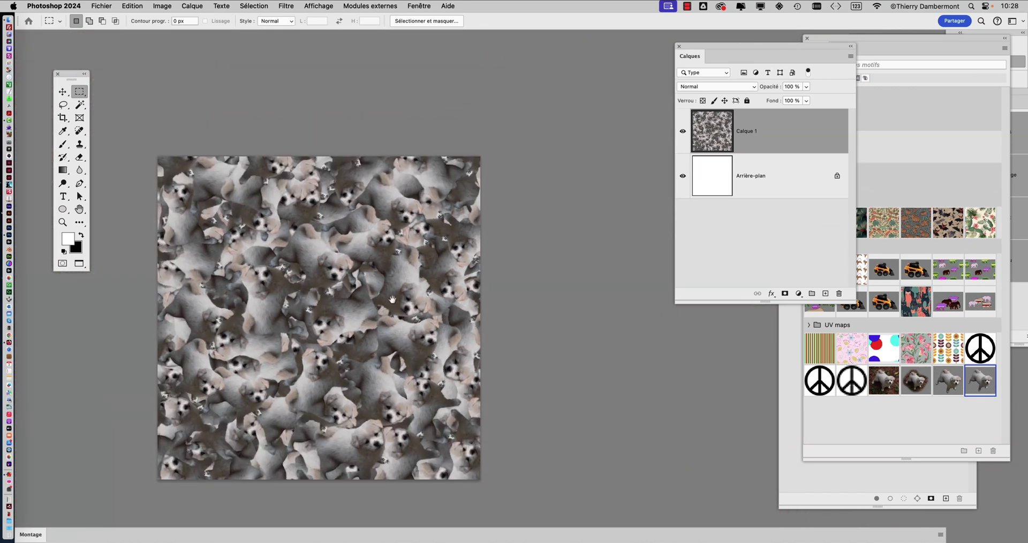
drag(417, 301, 461, 240)
Step: Save the document as a Photoshop file named "remplissage aleatoire - 05" in the PHOTOSHOP folder
click(106, 6)
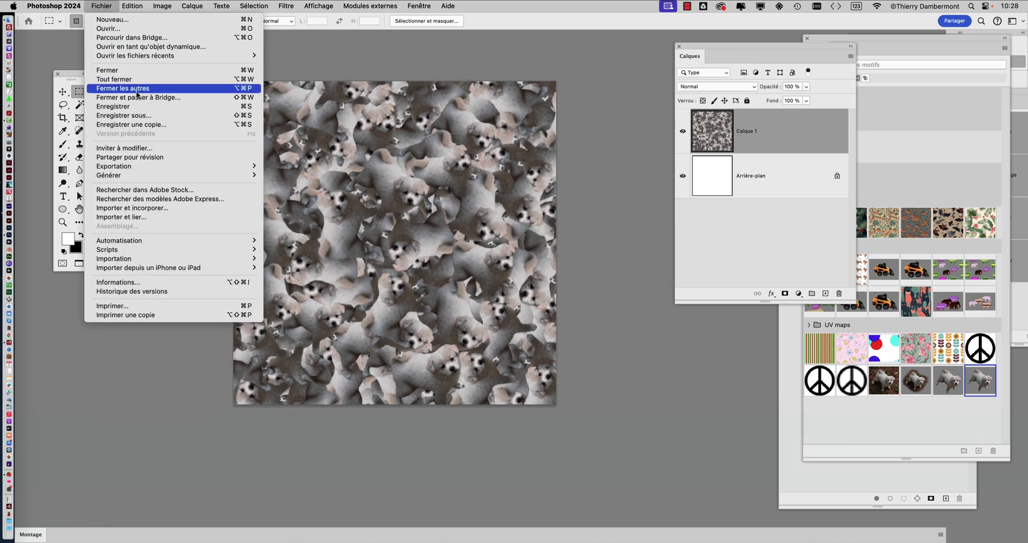
click(124, 115)
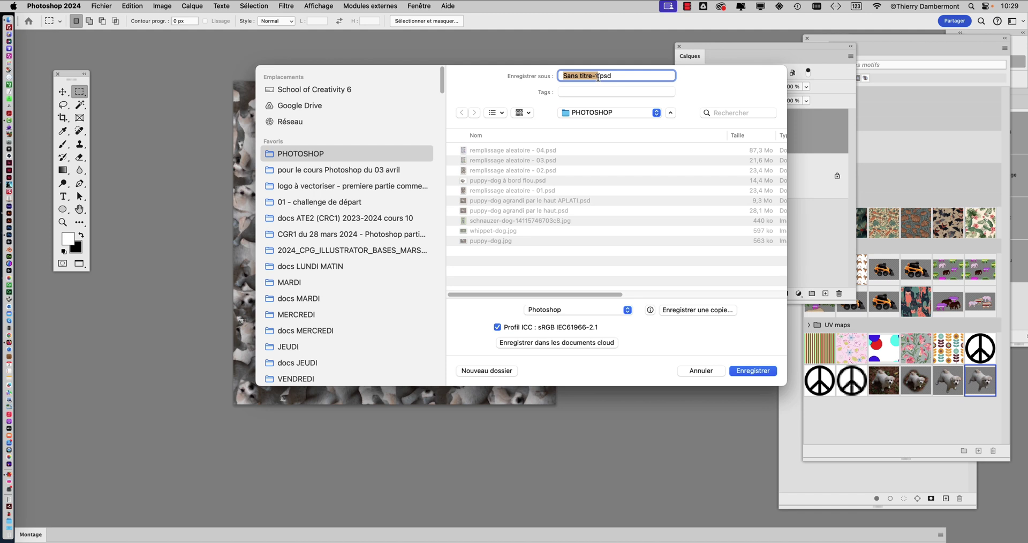
text(rempliss)
text(age aleatoire - 05)
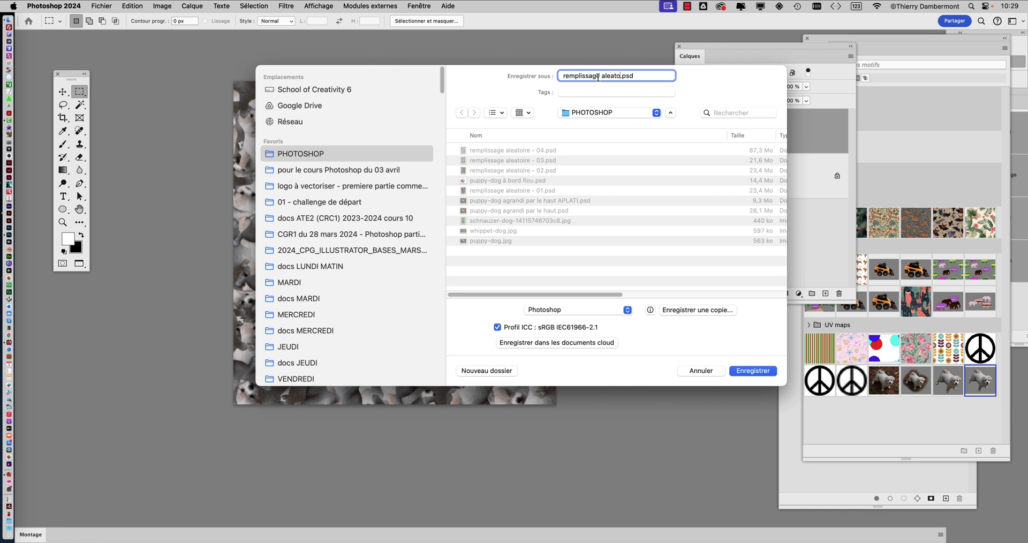